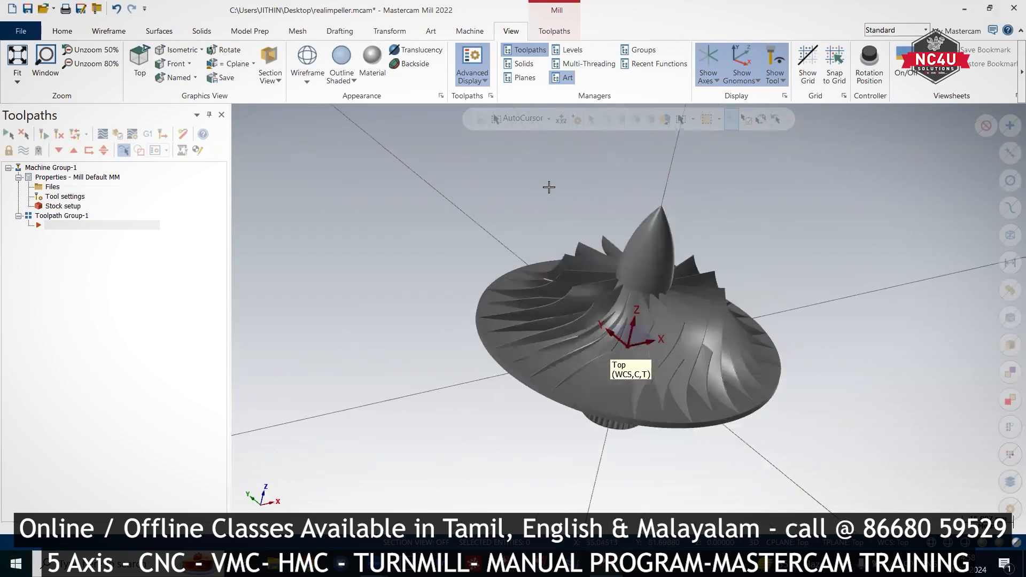
Examine the impeller's blades, hub and shaft from the front, top and isometric views
right_click(549, 187)
click(582, 272)
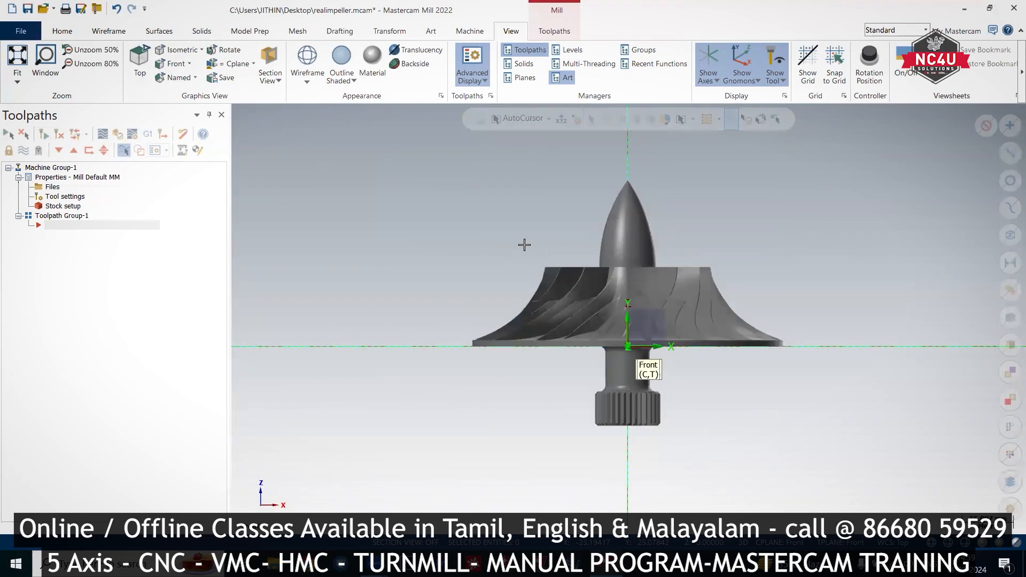
scroll(426, 205, down, 1)
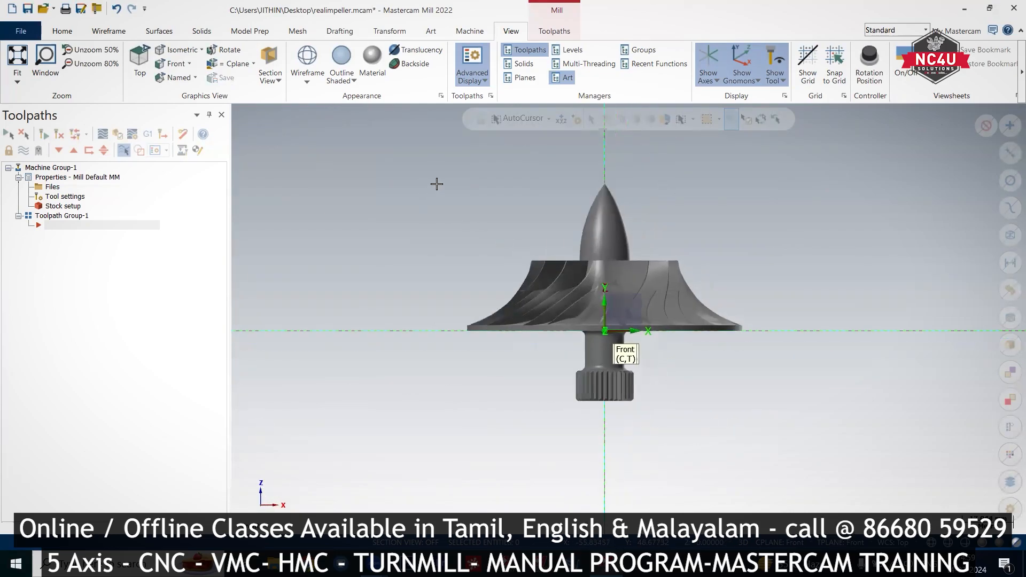
scroll(614, 199, up, 3)
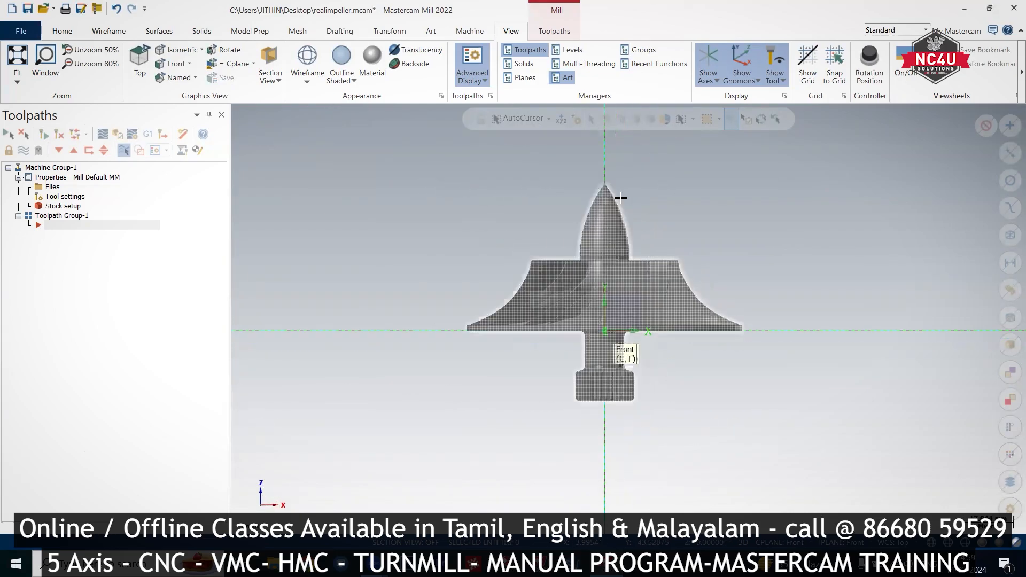
key(alt+1)
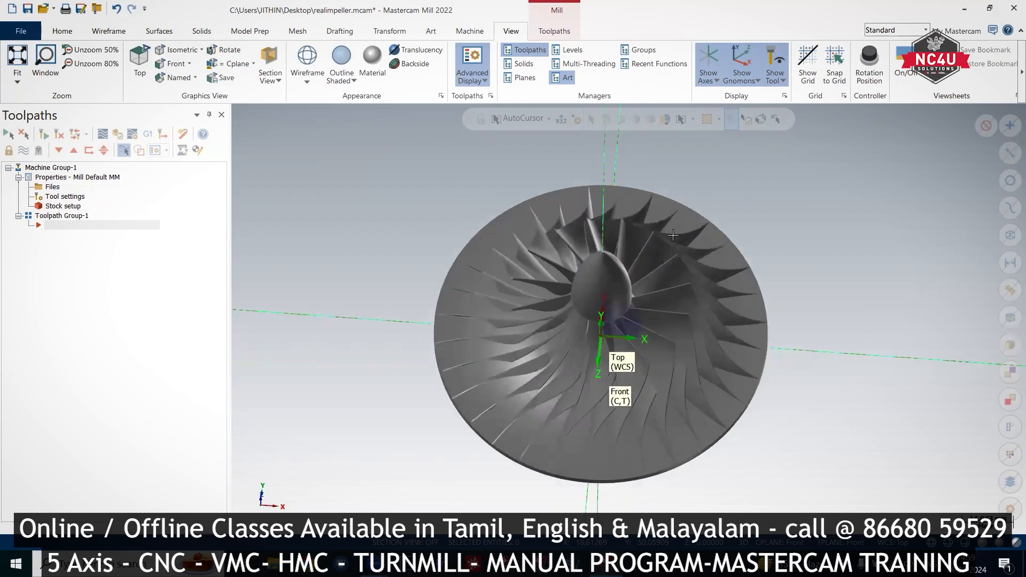
right_click(773, 205)
click(796, 279)
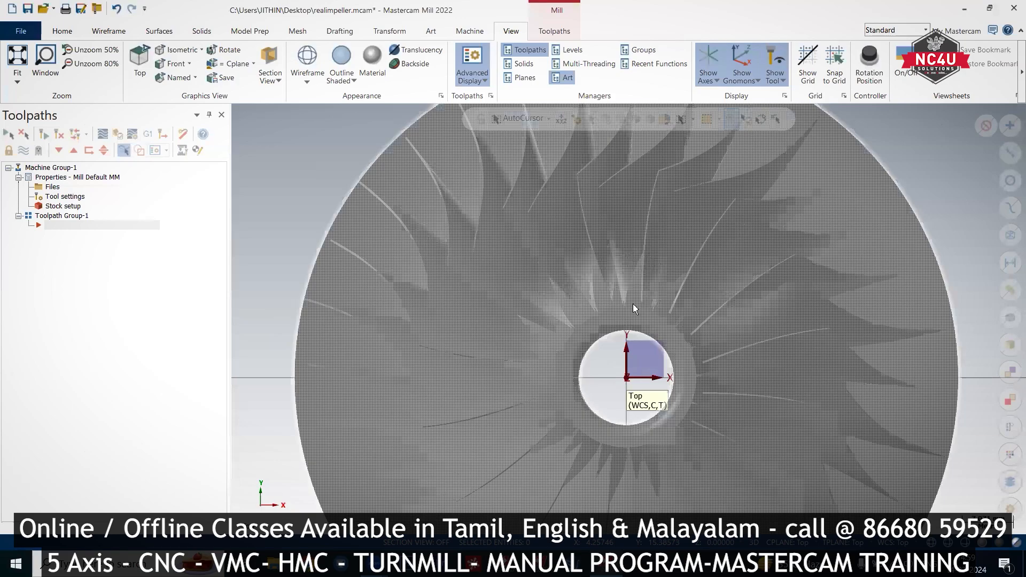
key(alt+F1)
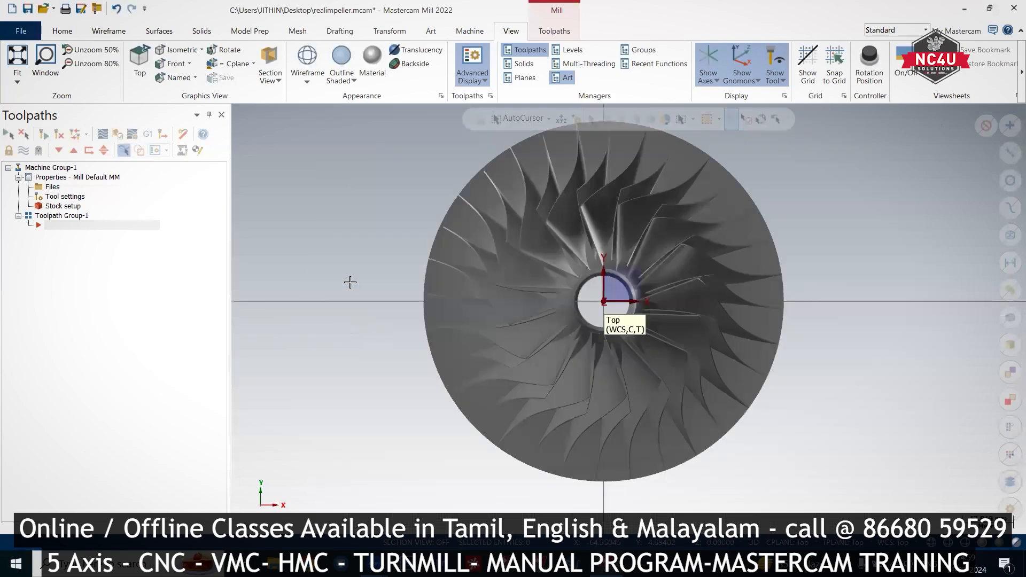
middle_drag(343, 277, 871, 198)
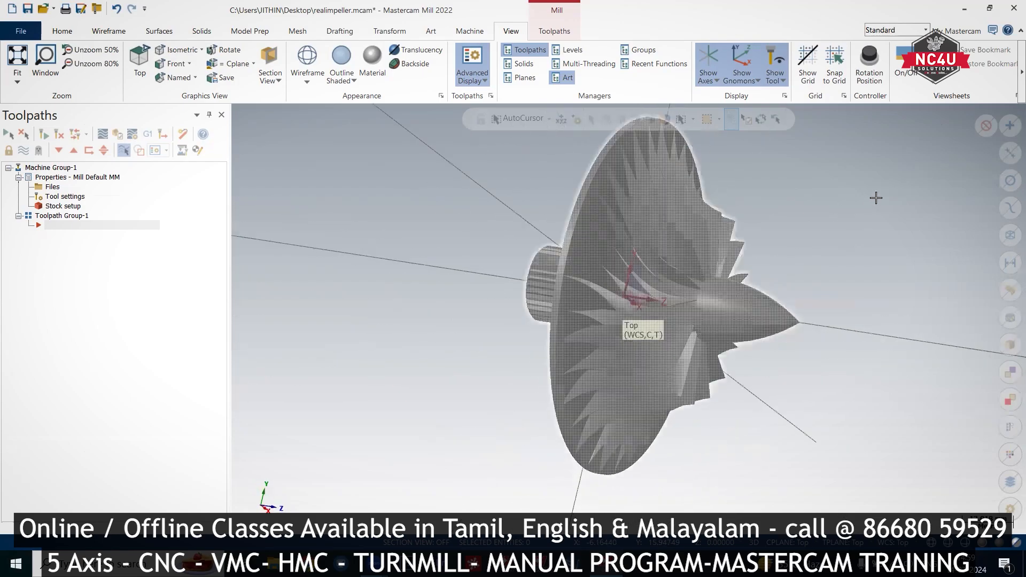
right_click(875, 197)
click(888, 287)
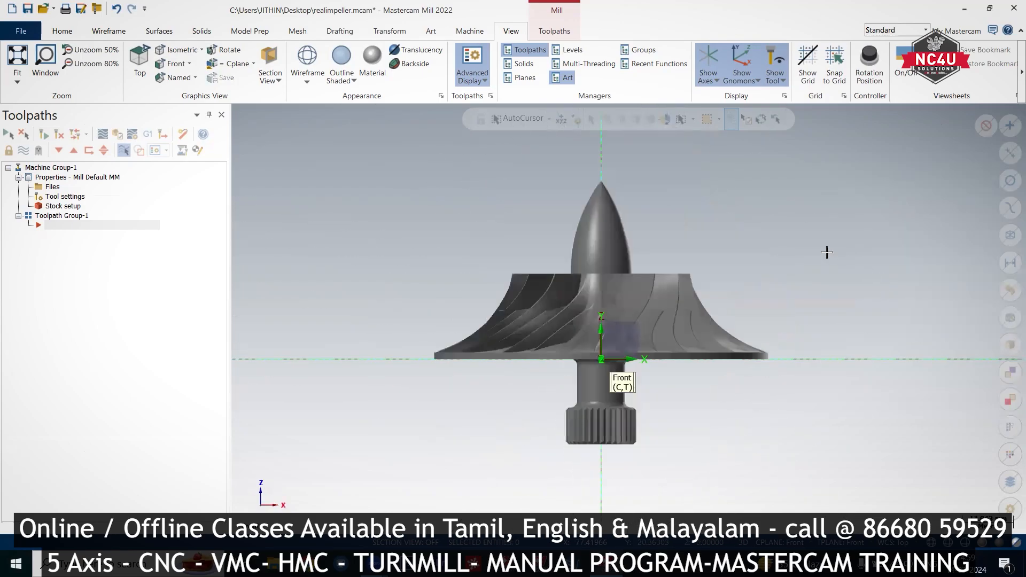
scroll(688, 182, down, 2)
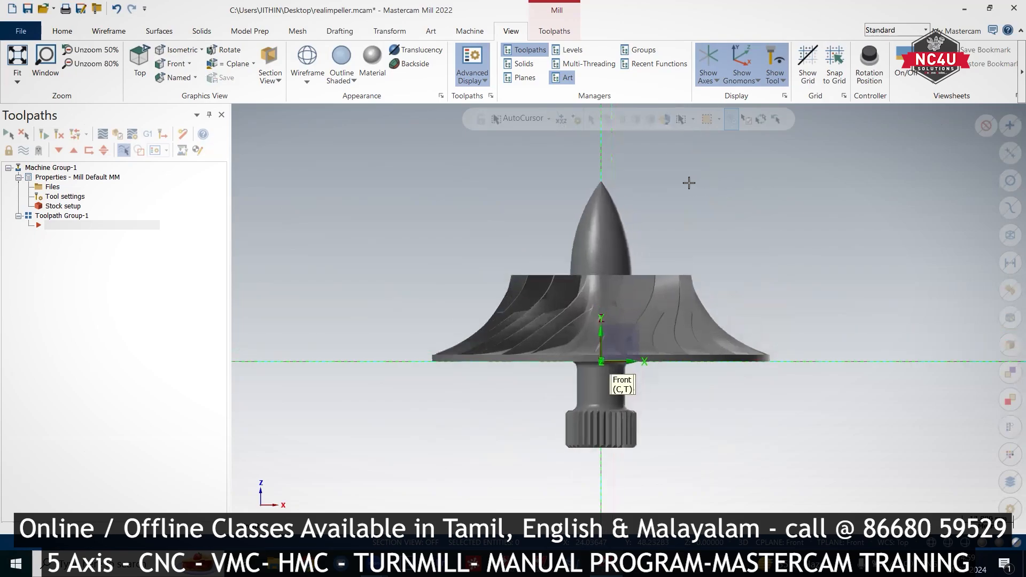
right_click(689, 182)
click(744, 302)
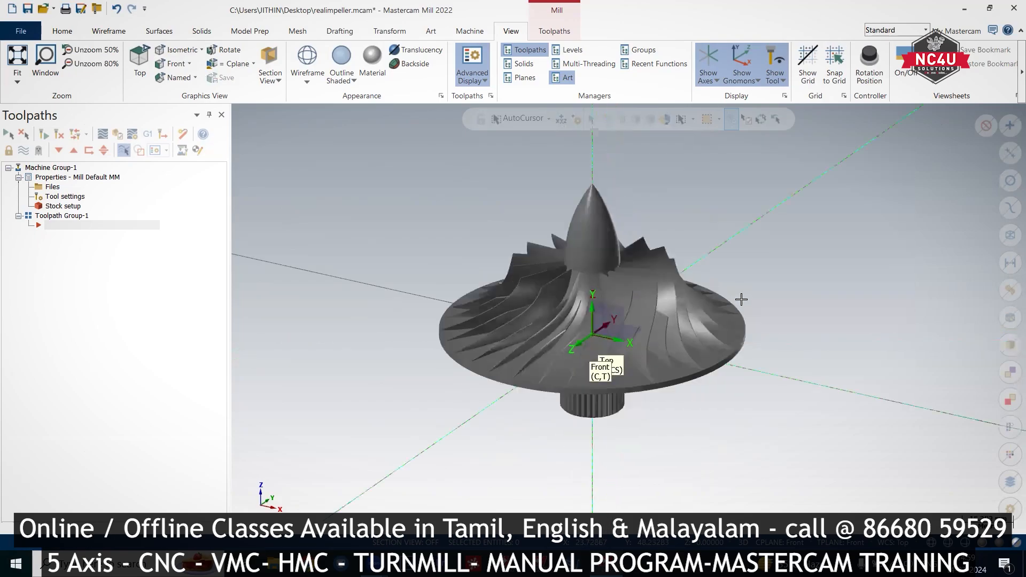
click(109, 31)
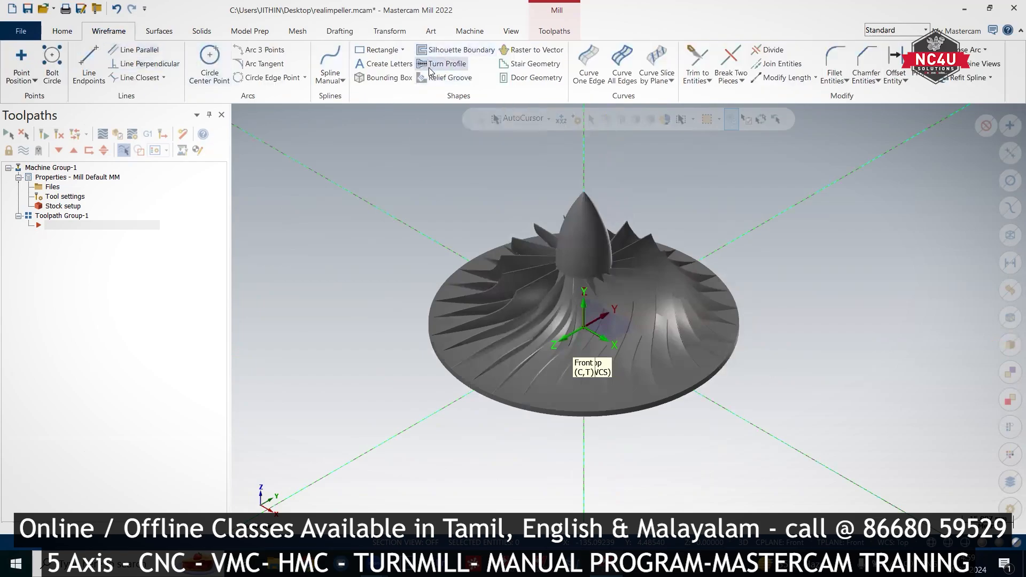
right_click(658, 164)
click(684, 284)
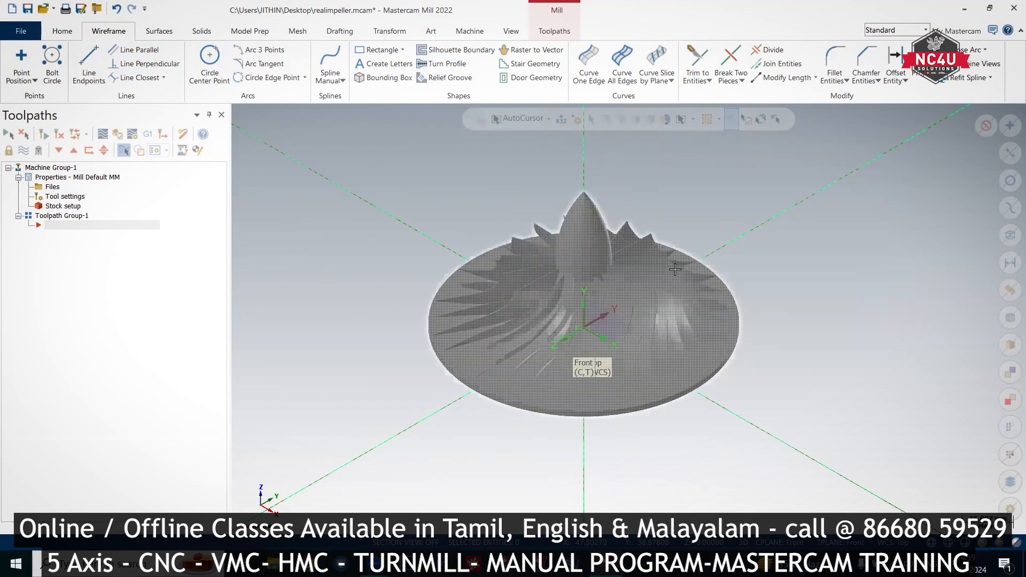
Restore Top as the construction and tool plane, with the impeller shown in the isometric view
right_click(684, 185)
click(705, 238)
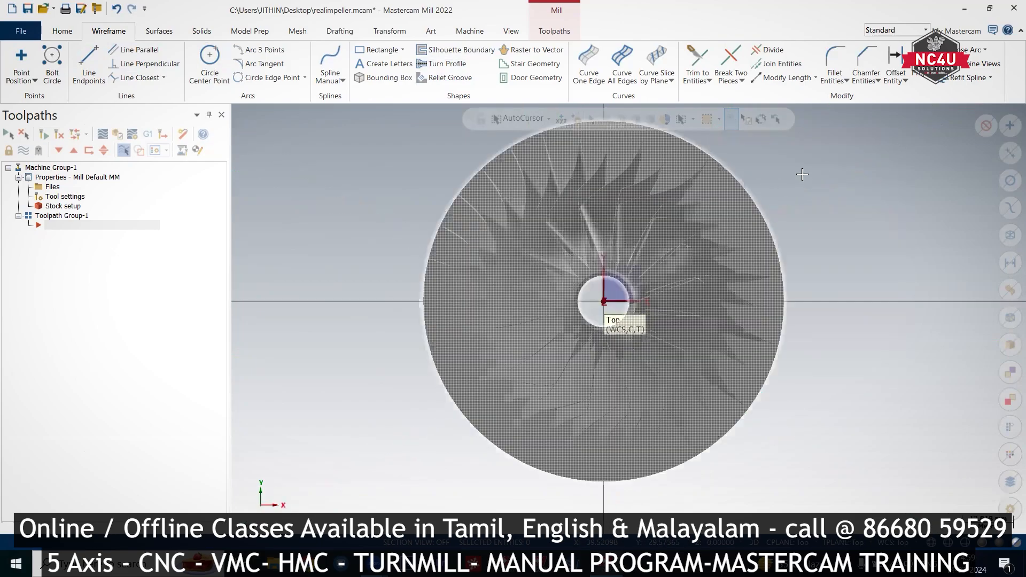
right_click(831, 290)
click(855, 319)
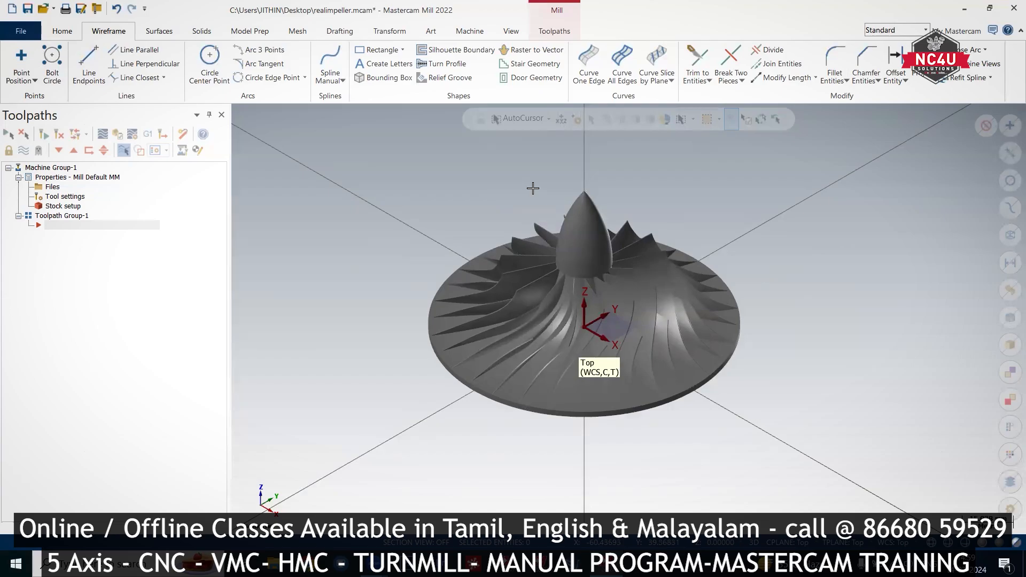
Move the impeller solid from the Top plane to the Right plane using Translate to Plane and clear the result colors
click(529, 245)
click(380, 34)
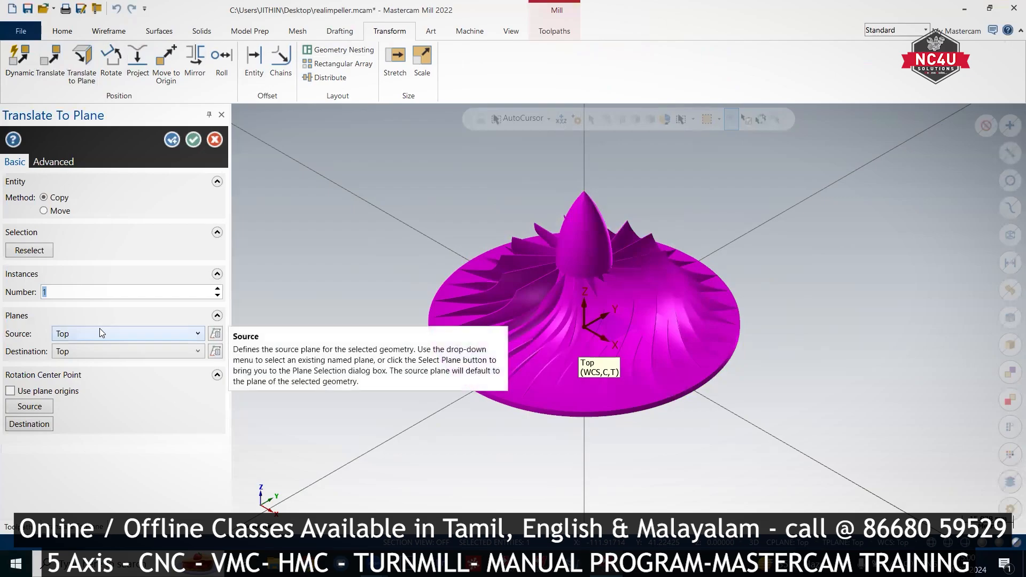
click(97, 351)
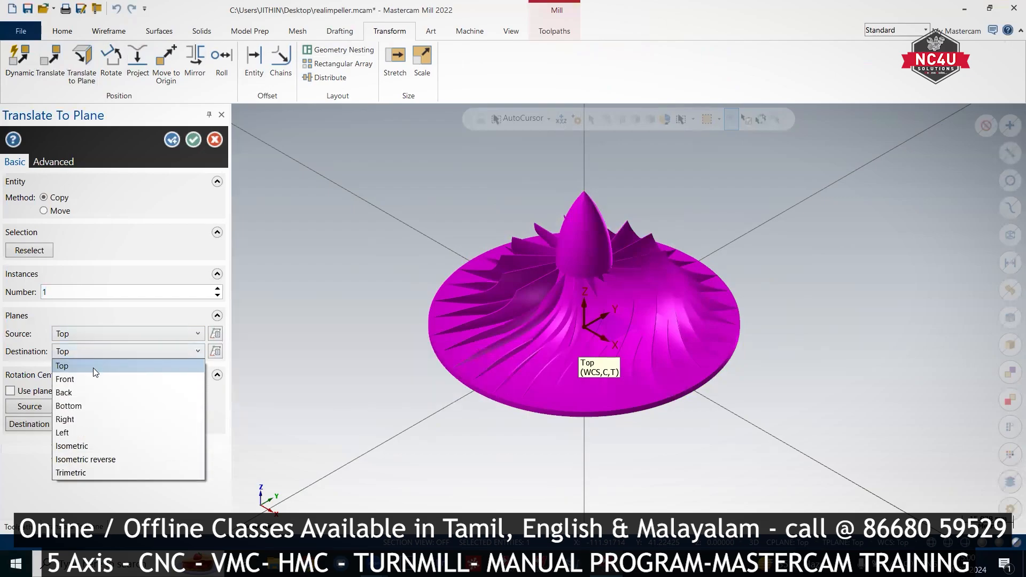
click(78, 418)
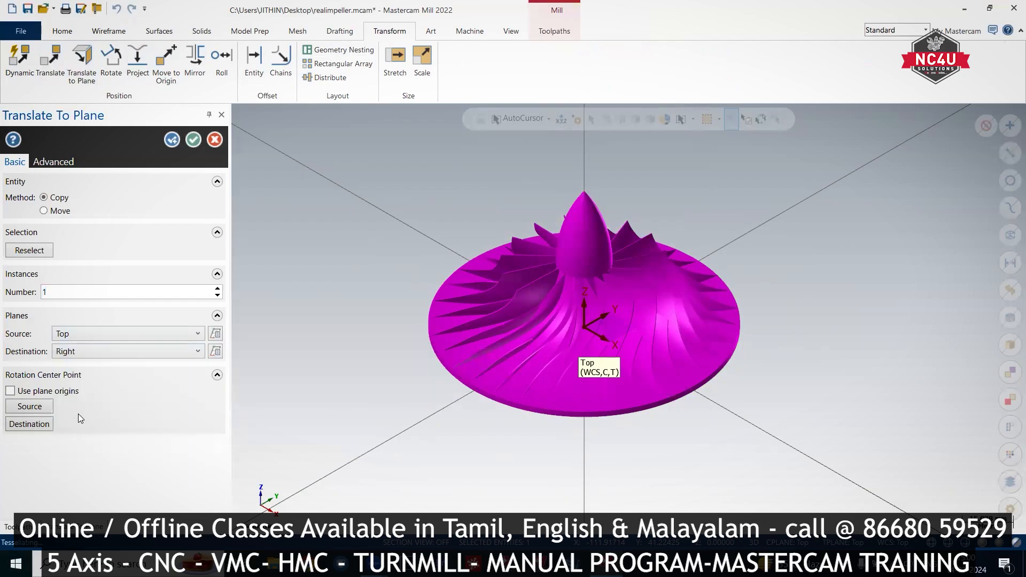
click(59, 210)
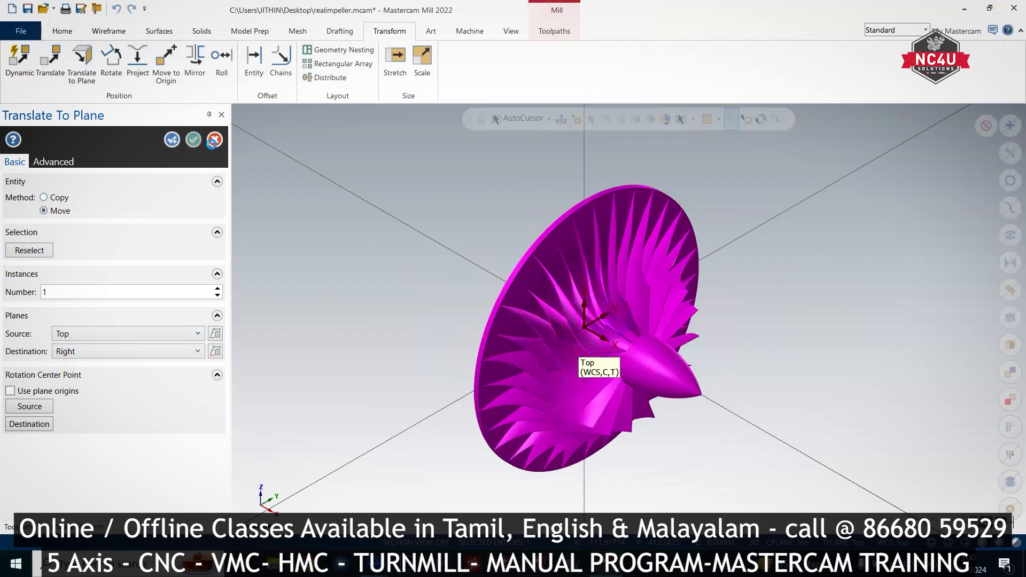
right_click(802, 270)
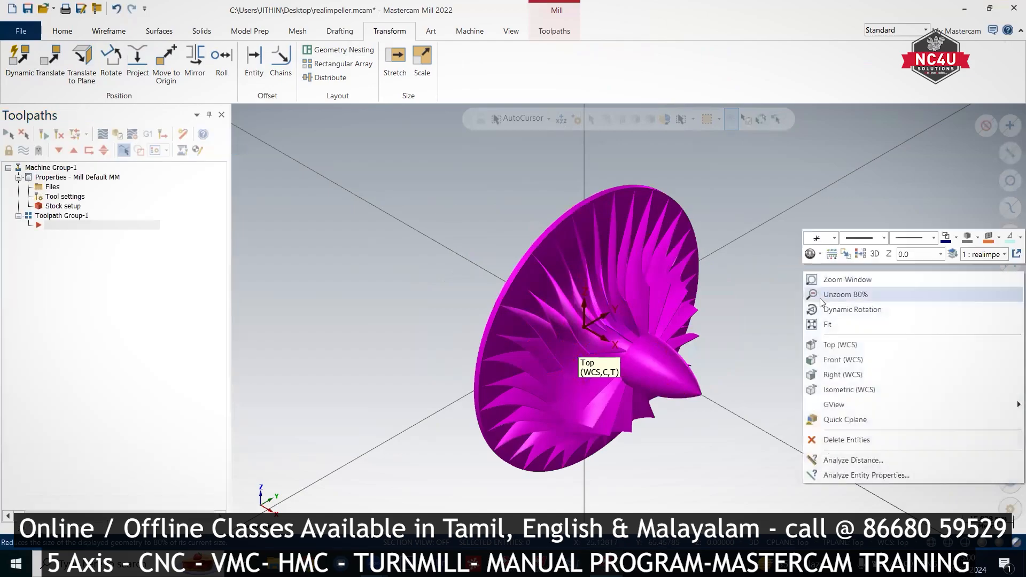
click(862, 257)
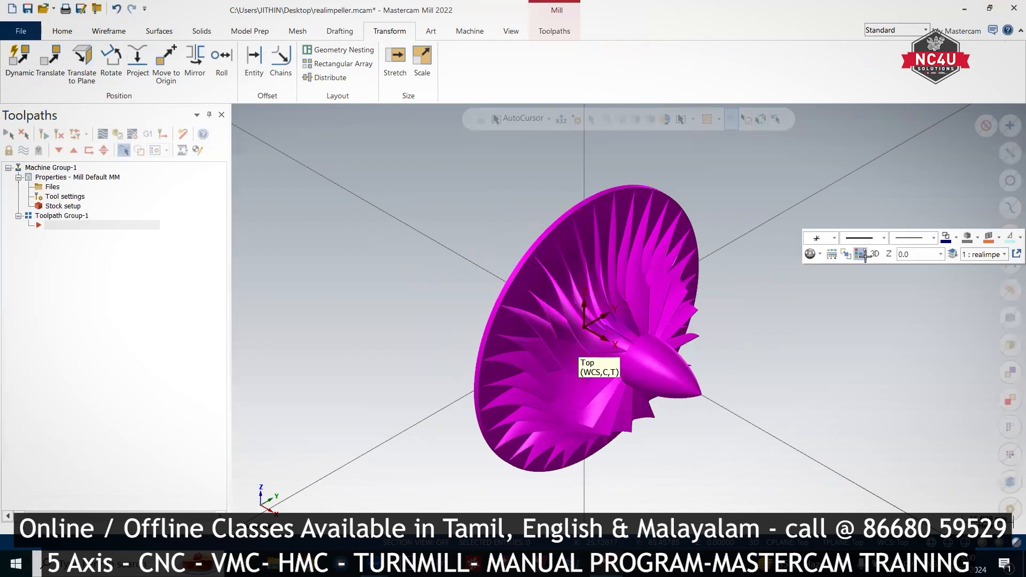
Inspect the reoriented impeller in the Top view to check how its axis lies along X
right_click(728, 206)
click(760, 280)
scroll(762, 271, down, 2)
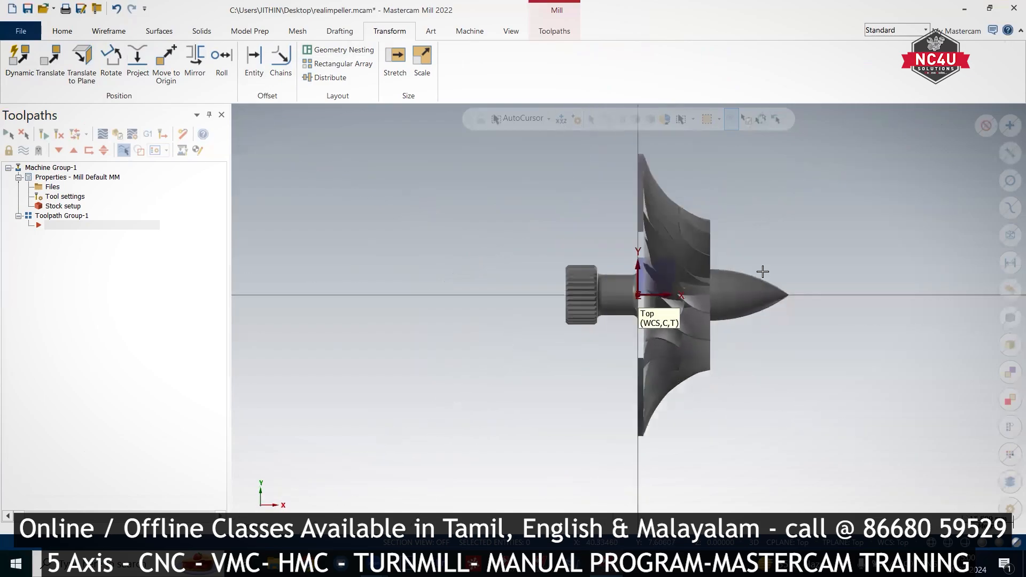
scroll(491, 289, down, 2)
scroll(553, 231, up, 2)
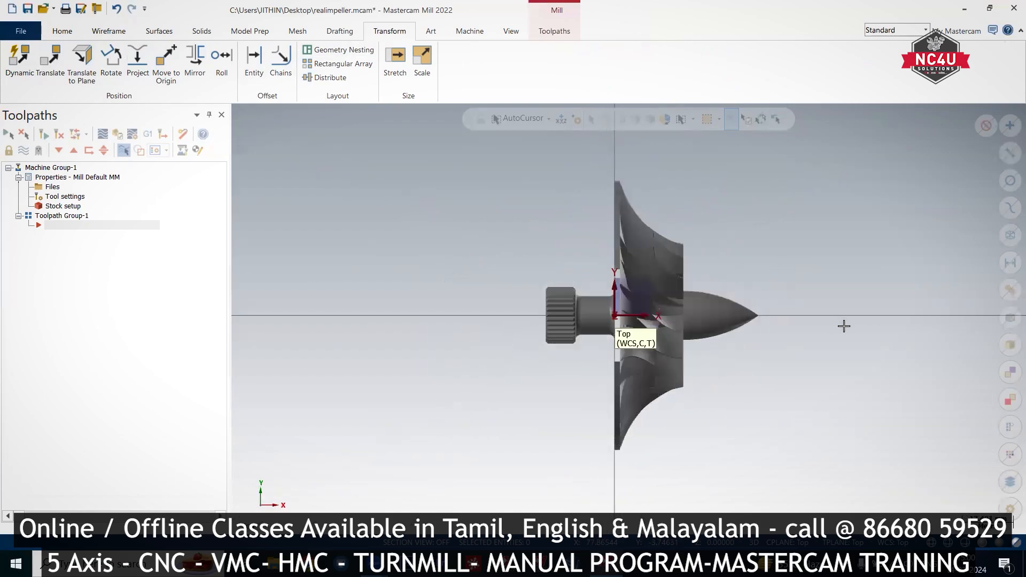
scroll(449, 253, down, 2)
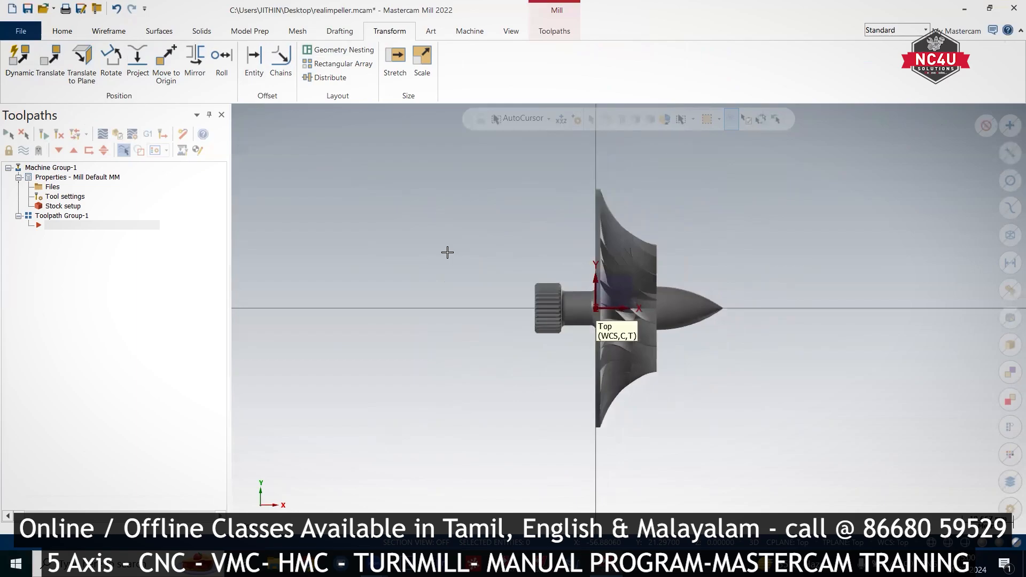
scroll(721, 293, up, 2)
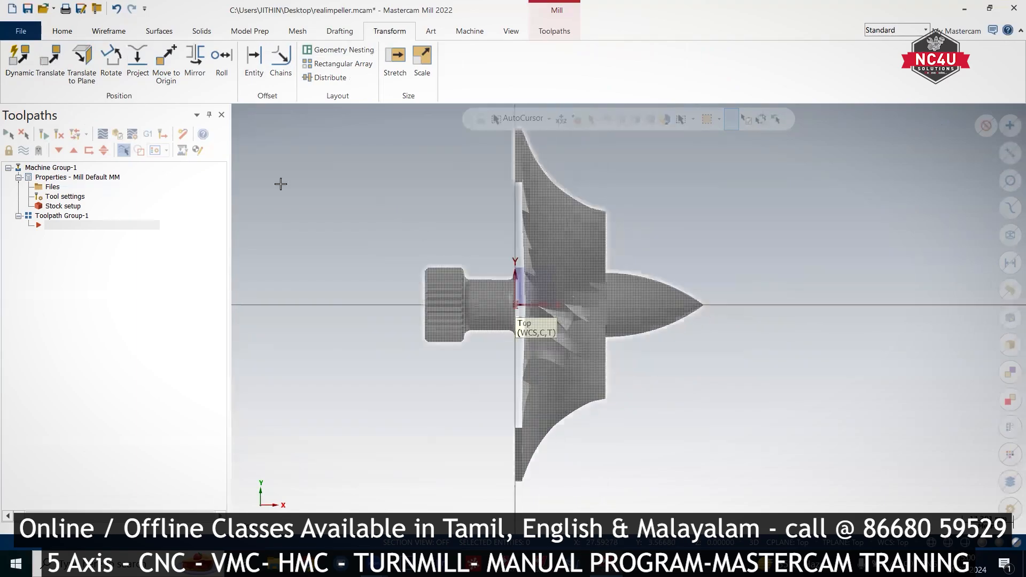
scroll(378, 275, down, 1)
middle_drag(743, 292, 680, 299)
right_click(683, 299)
click(689, 293)
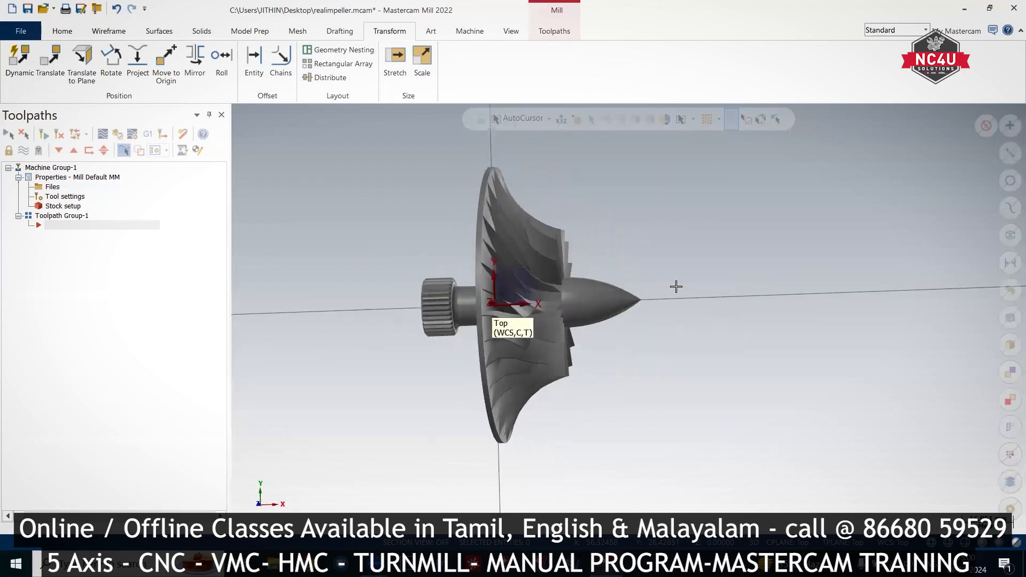
click(99, 33)
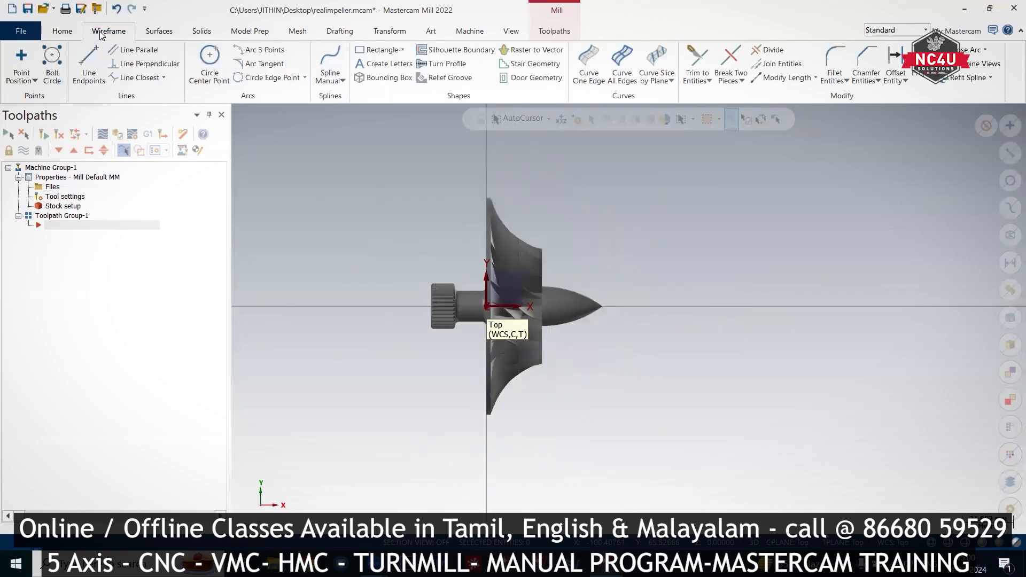
click(438, 64)
key(Escape)
Set the wireframe color to dark blue and choose a thick line width for new geometry
click(71, 32)
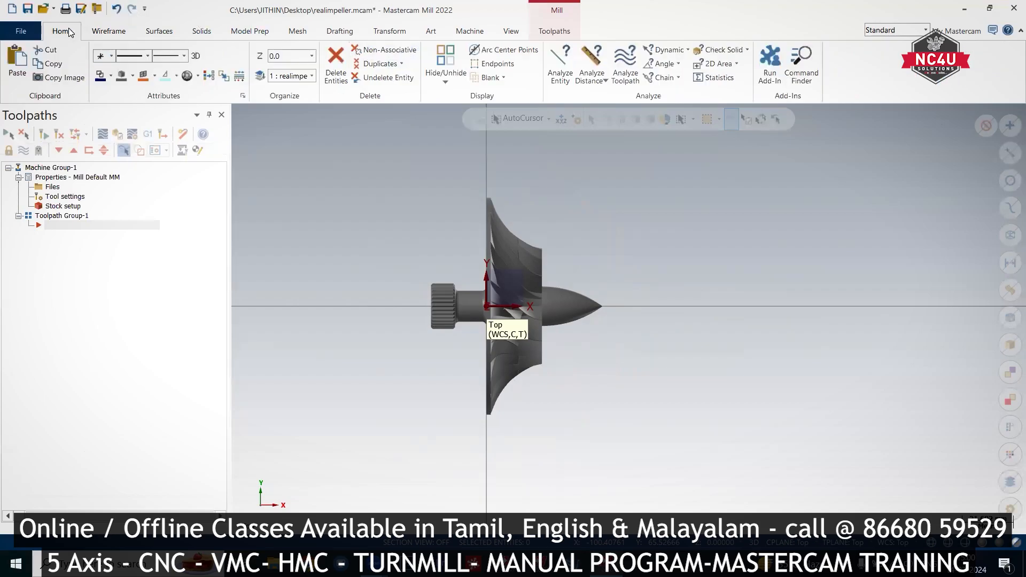
click(111, 77)
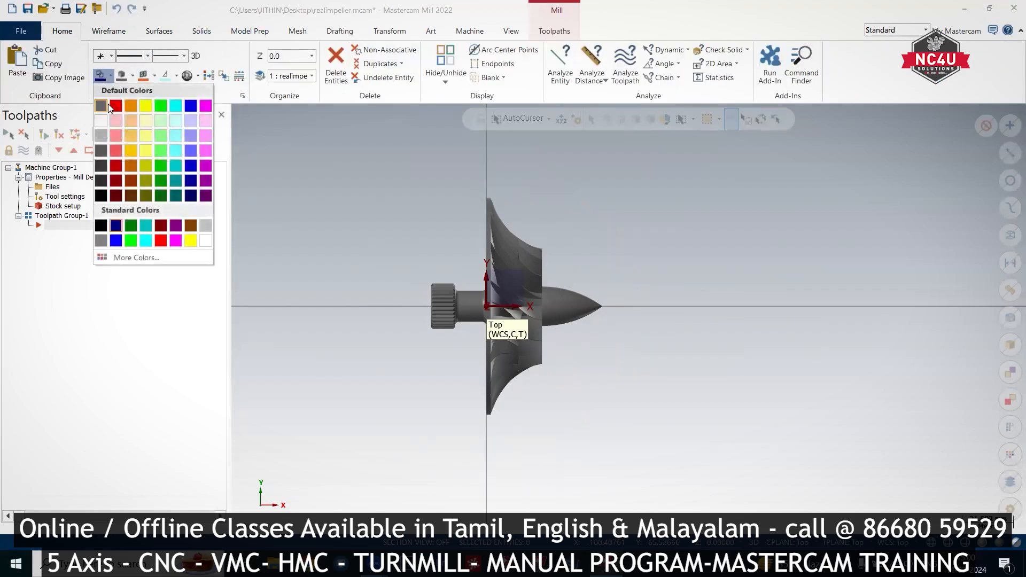
click(149, 91)
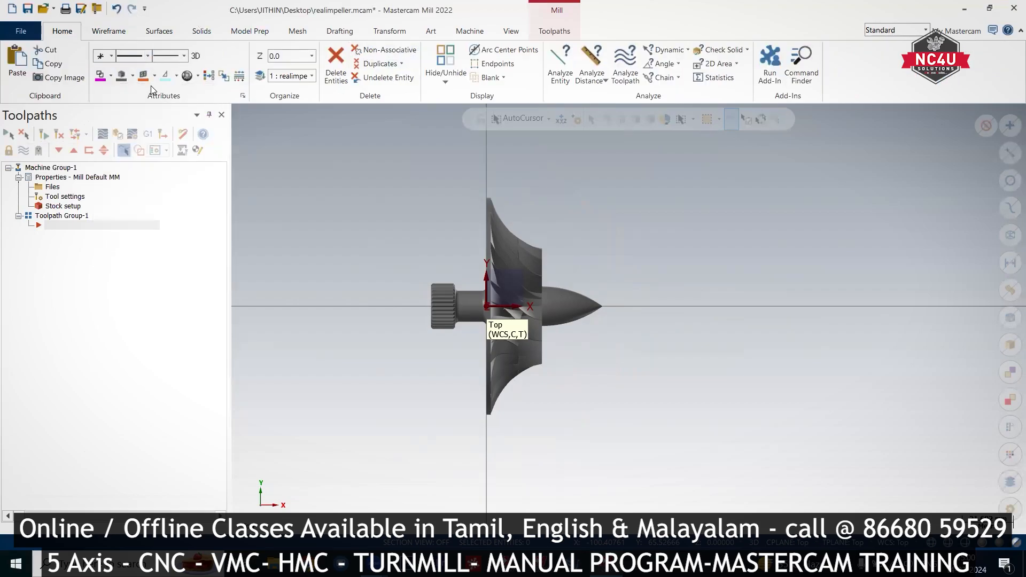
click(179, 57)
click(178, 109)
click(112, 75)
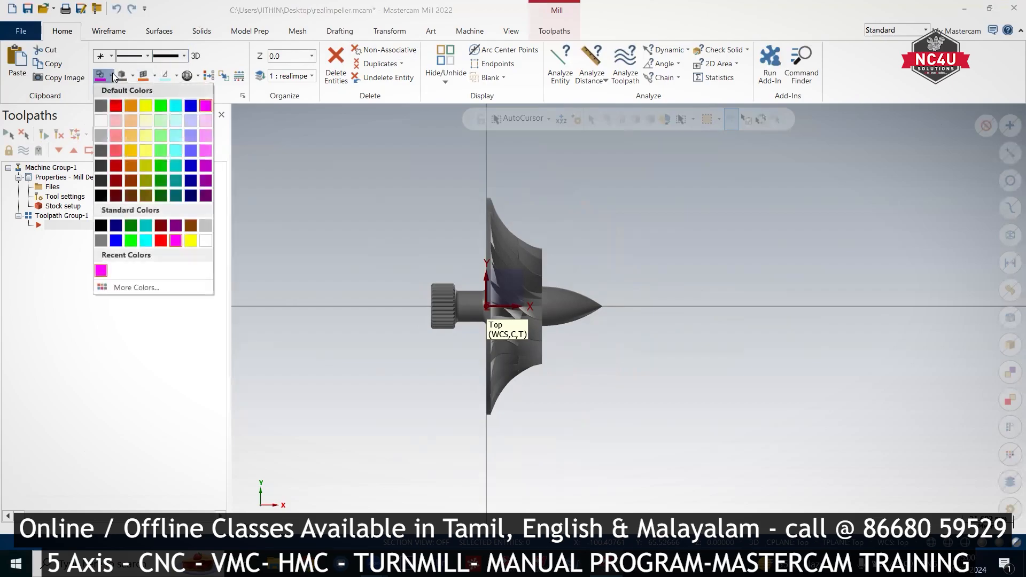
click(188, 166)
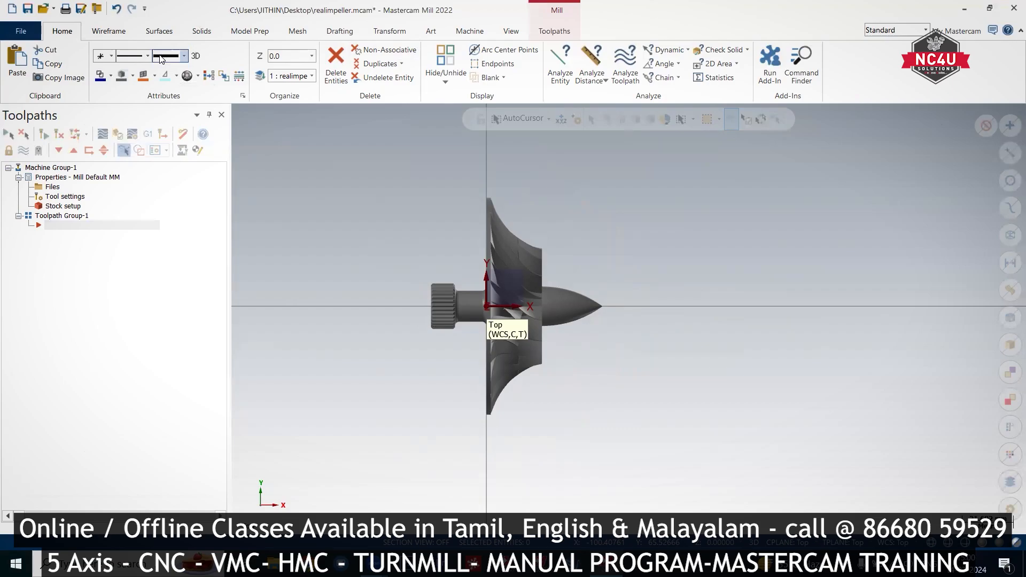
Create the upper turn profile of the impeller solid with the Spin method and a tolerance of 0.02
click(109, 32)
click(446, 63)
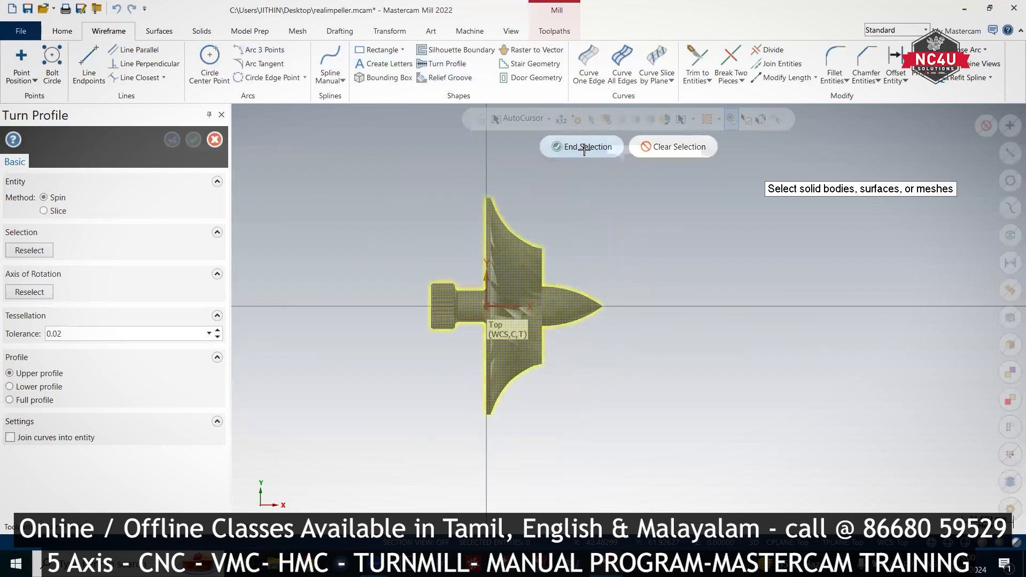
click(583, 147)
click(192, 141)
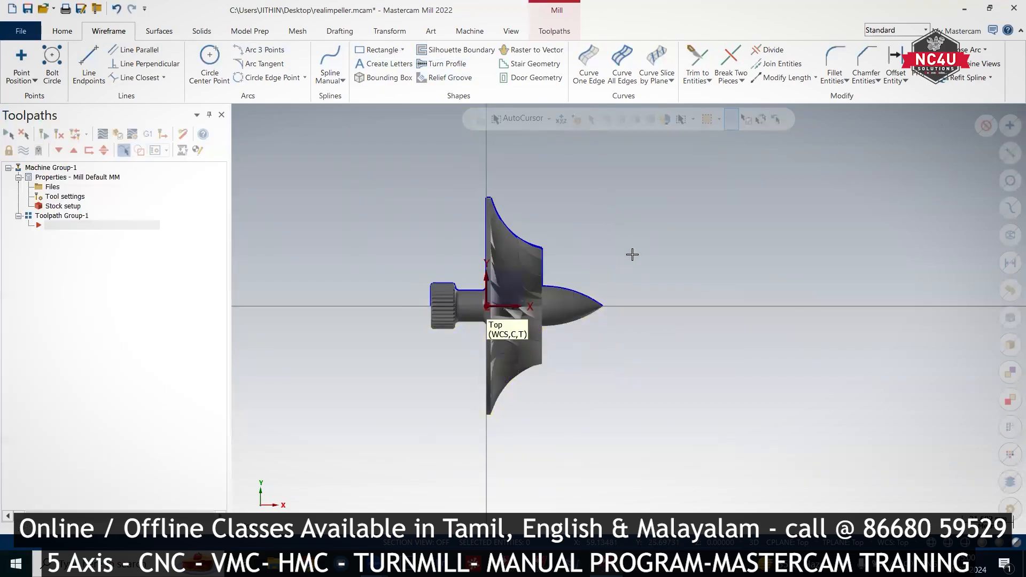
click(535, 319)
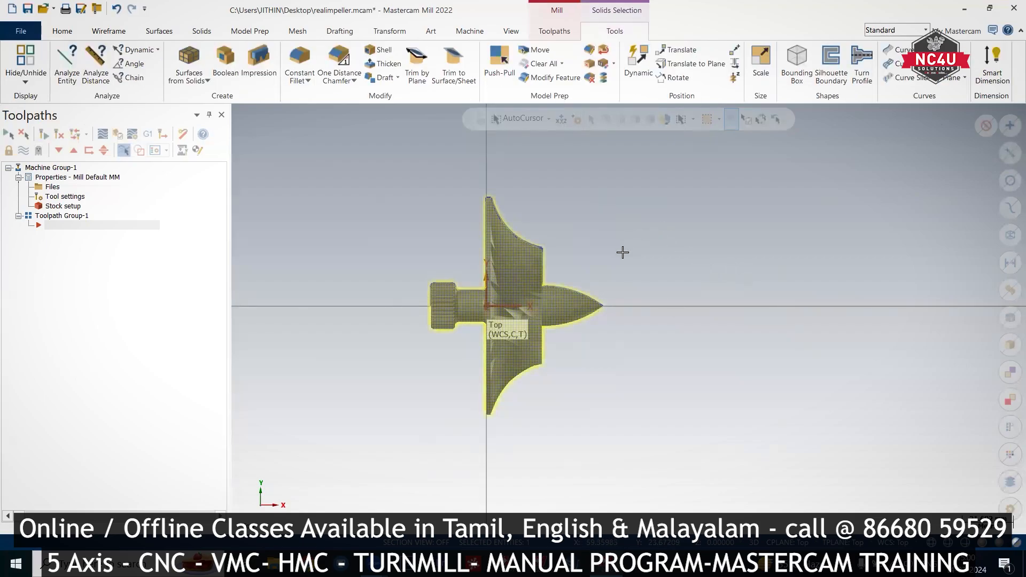
key(Escape)
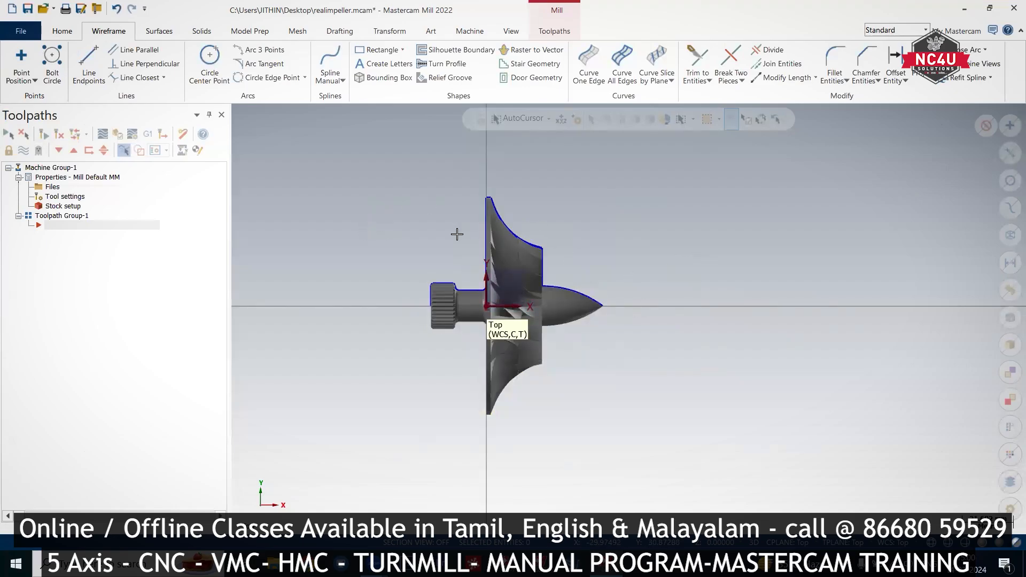
Isolate the turn profile wireframe and try to move it to the origin from its nose tip
click(1009, 236)
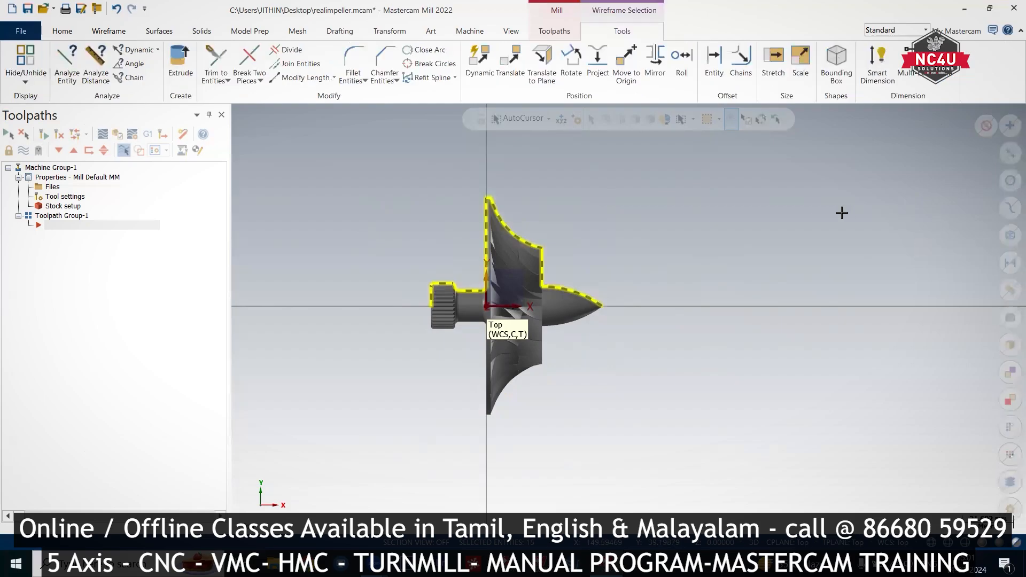
key(alt+e)
scroll(555, 256, up, 2)
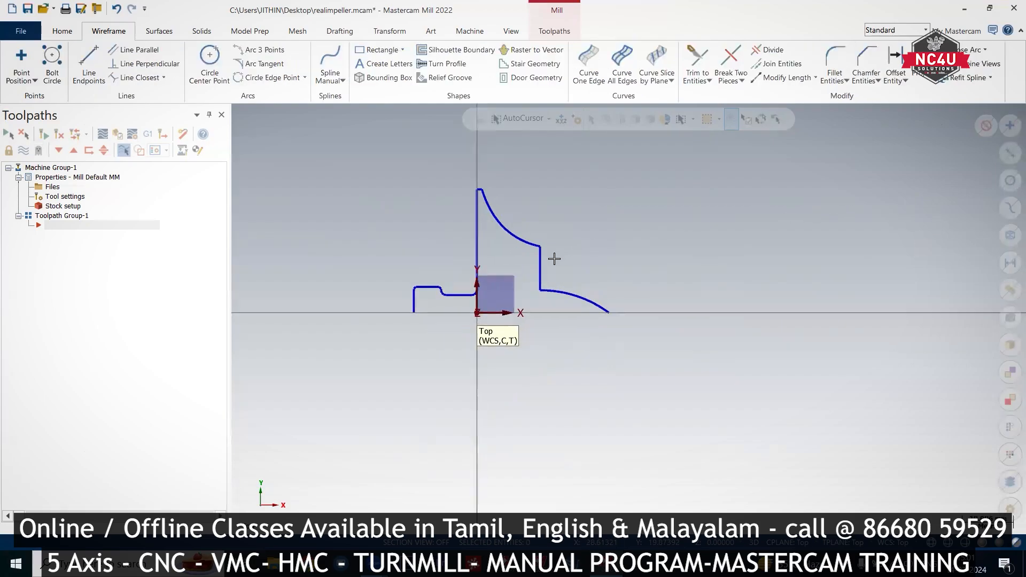
click(390, 31)
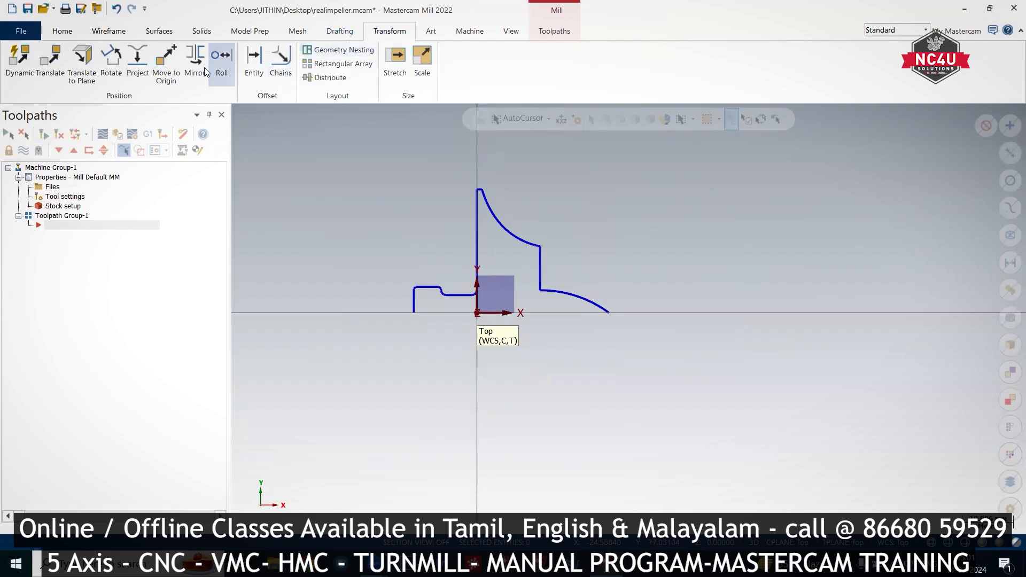
click(171, 72)
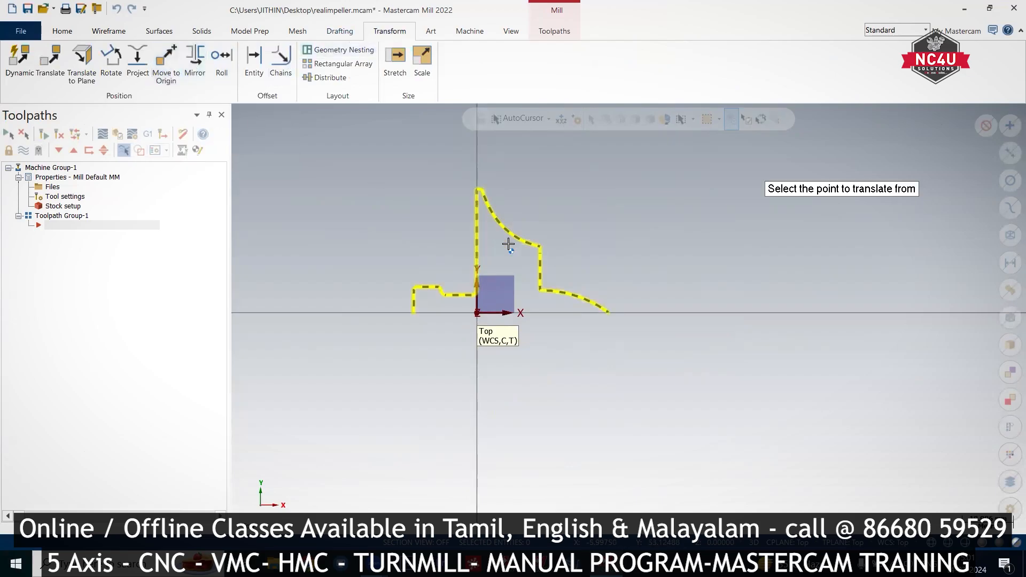
click(608, 312)
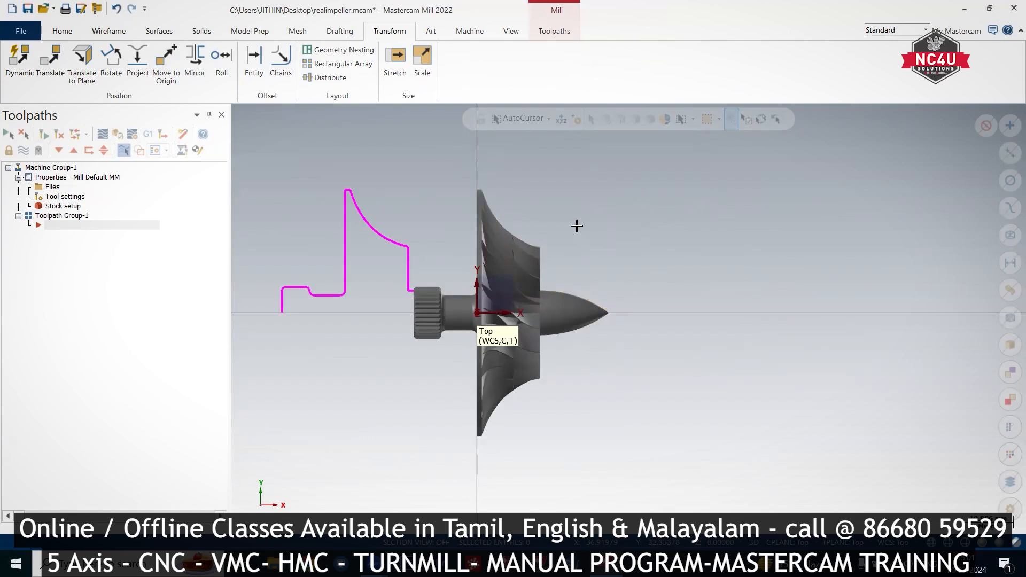
key(ctrl+z)
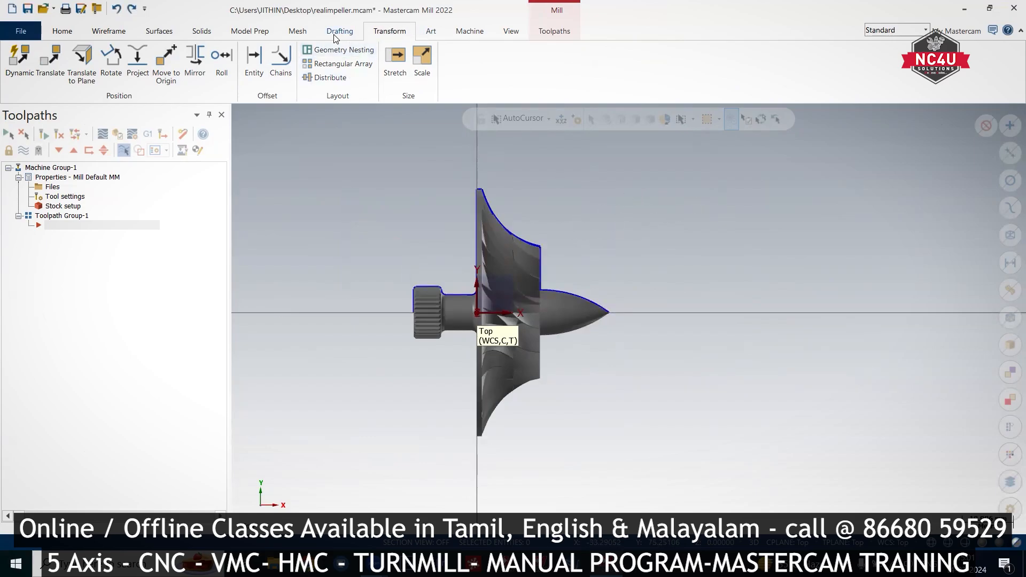
Move the impeller solid and turn profile together to the origin from the nose tip and clear the result colors
click(169, 62)
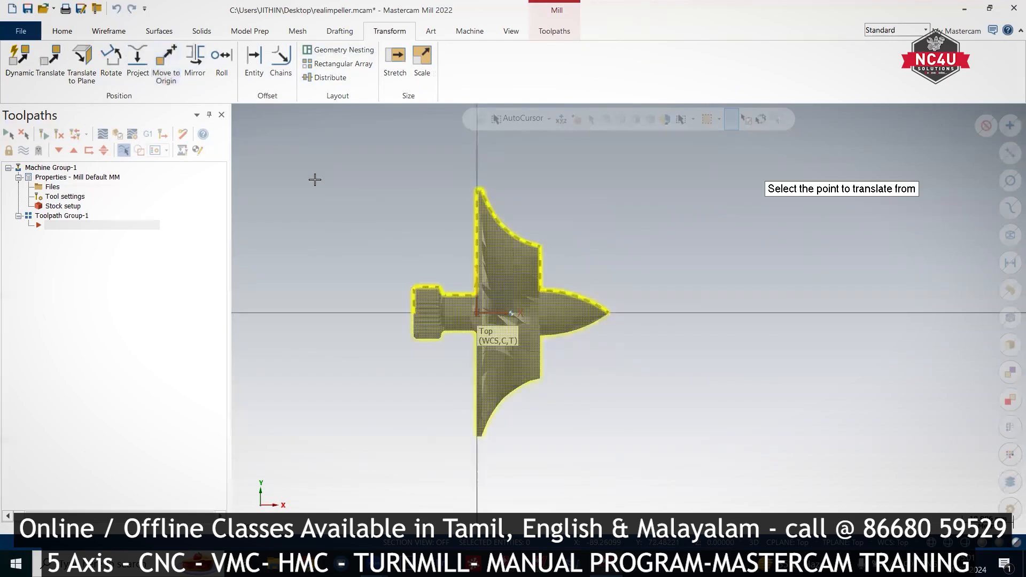
click(611, 314)
right_click(627, 230)
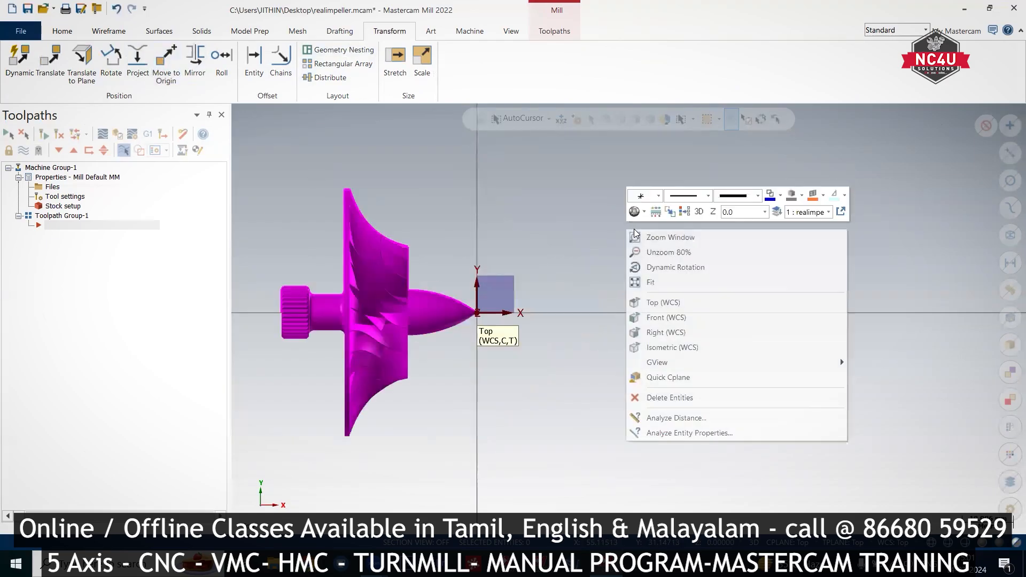
click(682, 214)
scroll(735, 272, down, 1)
scroll(736, 273, down, 1)
scroll(380, 271, up, 2)
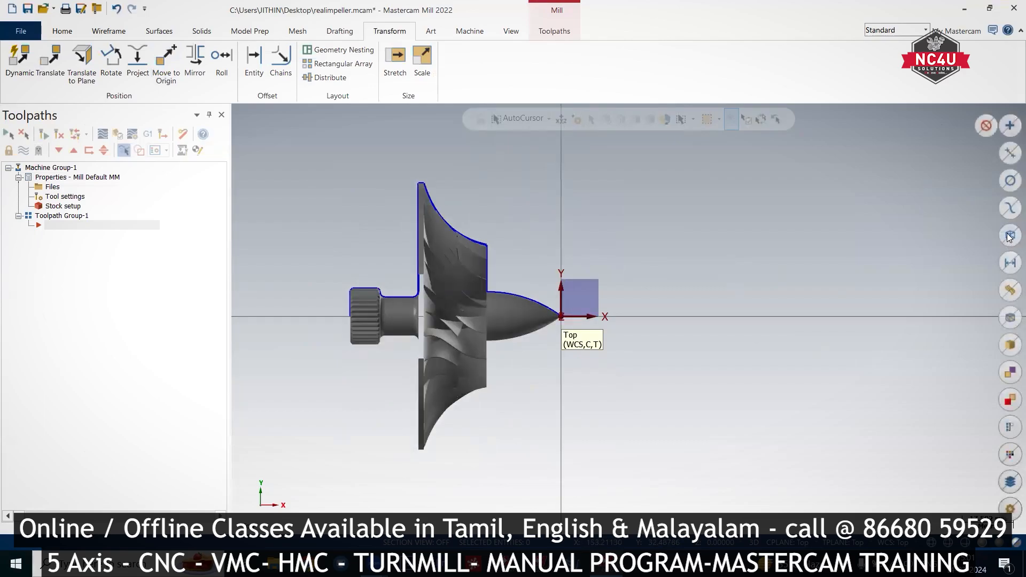
Isolate the profile wireframe and close it with a line along the X axis from the shaft end to the origin
click(1011, 209)
key(alt+e)
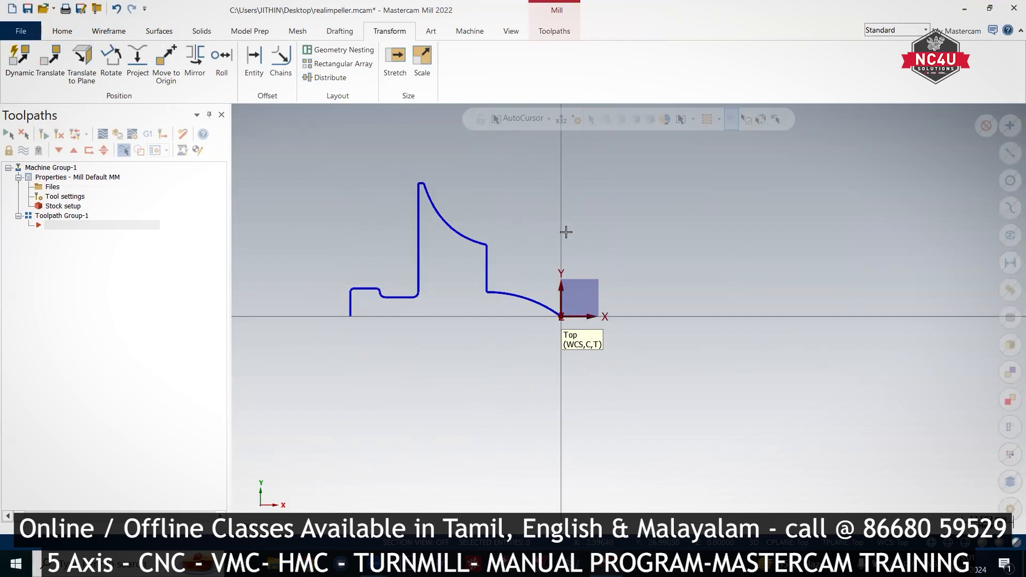
click(108, 31)
click(87, 67)
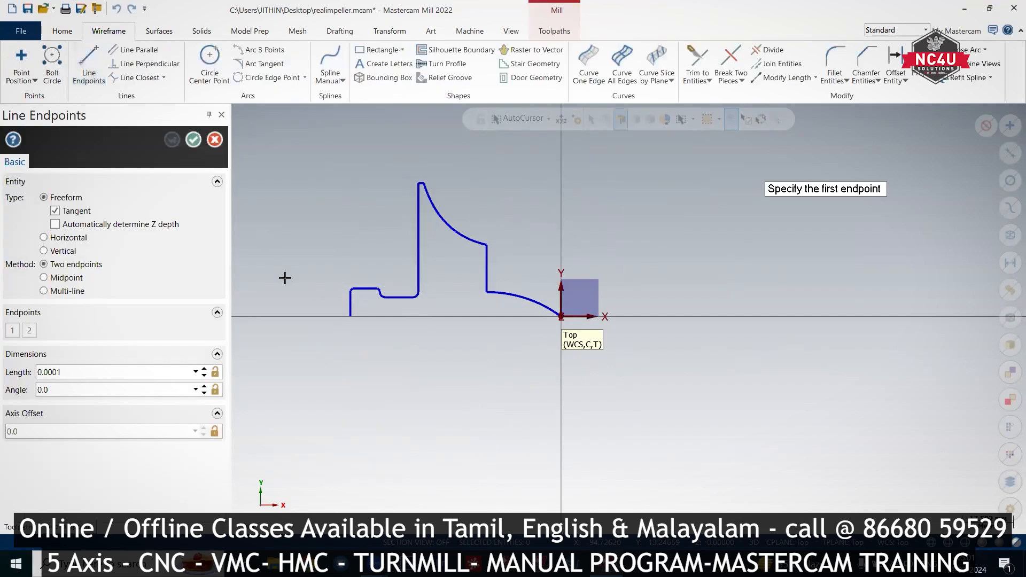
click(347, 316)
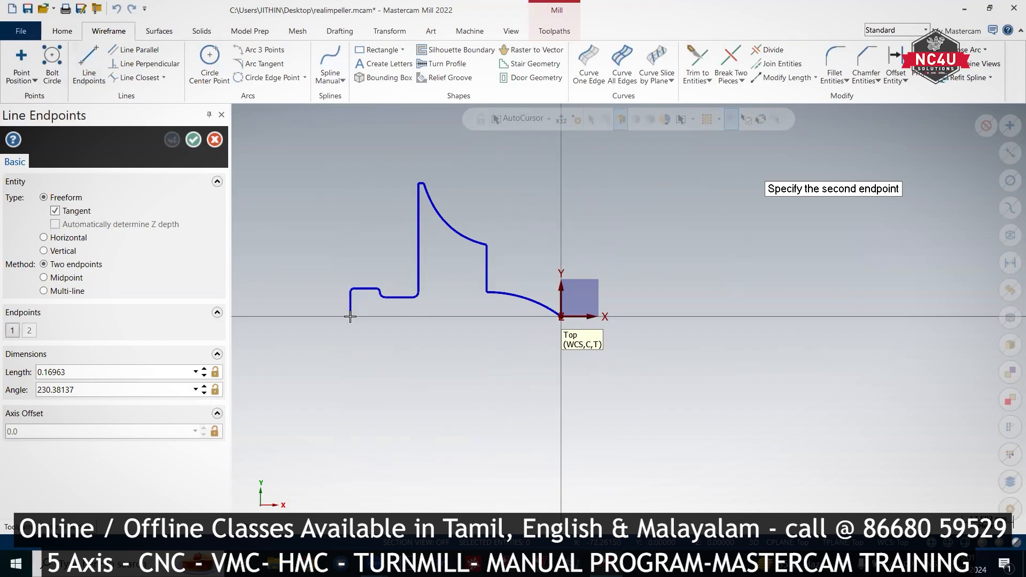
click(561, 317)
key(Escape)
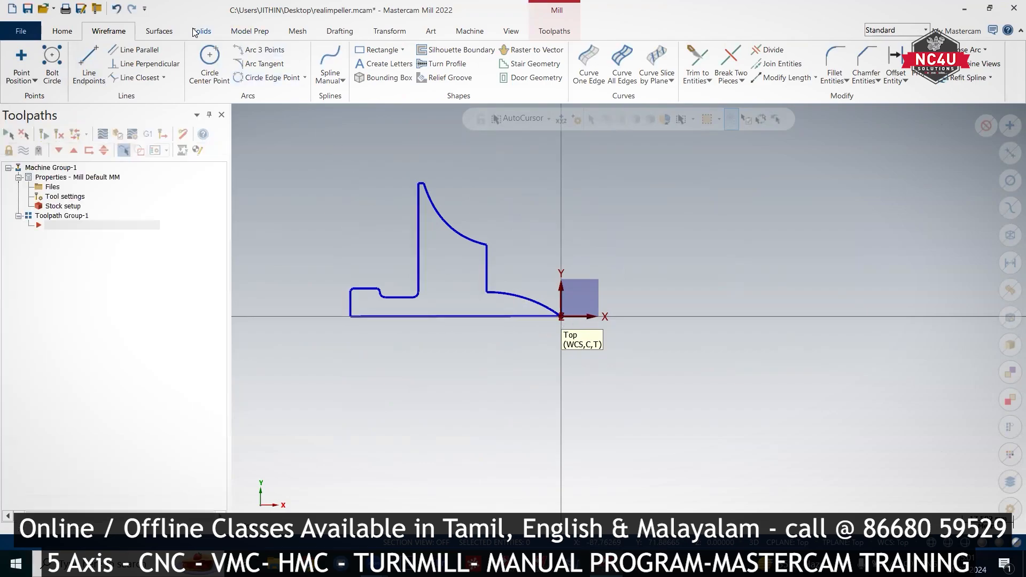
Revolve the closed profile chain 360 degrees about the line on the X axis as a new solid body
click(199, 31)
click(152, 60)
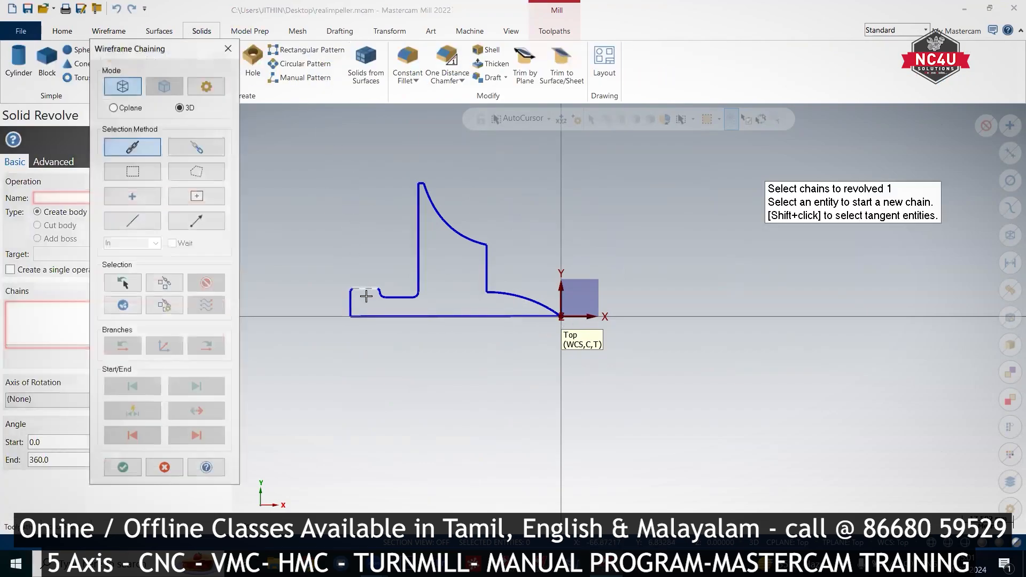
click(366, 295)
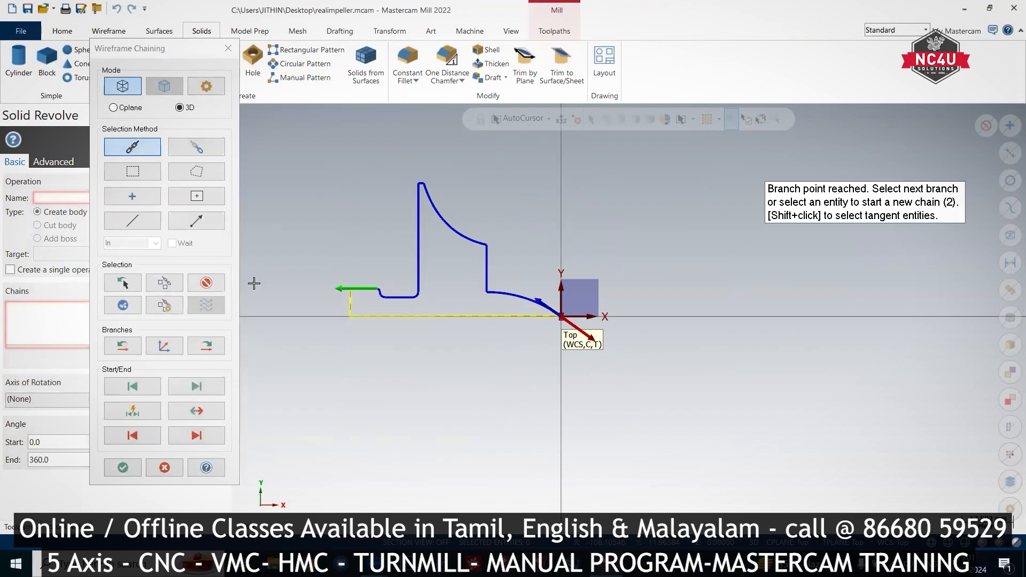
scroll(551, 310, up, 3)
click(548, 312)
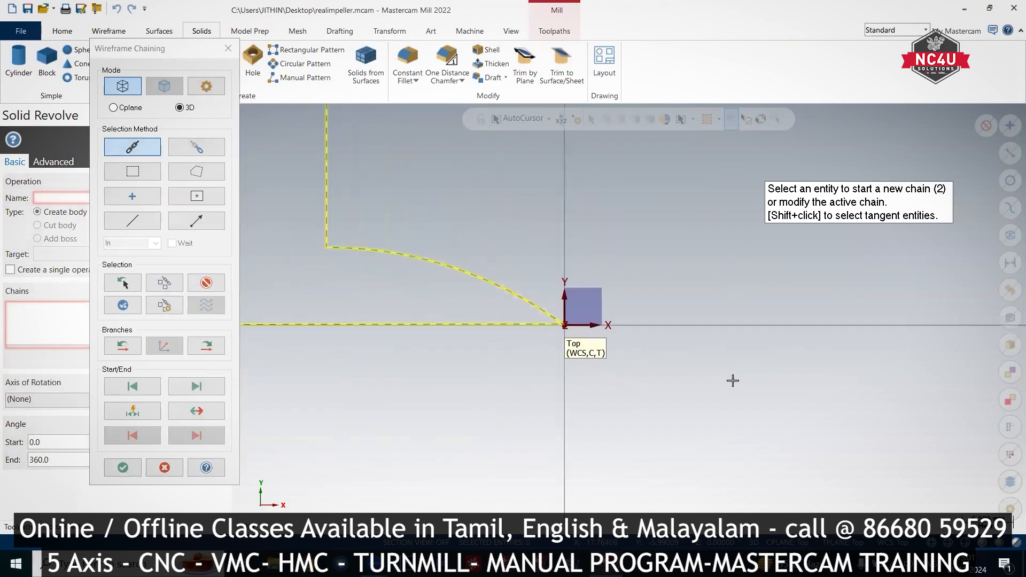
scroll(591, 344, down, 3)
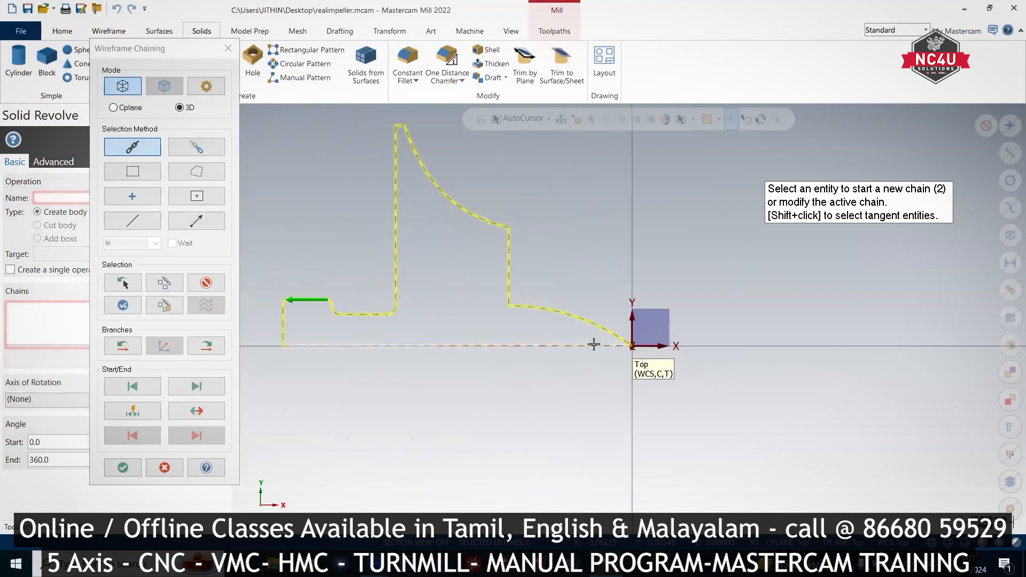
click(123, 467)
click(458, 346)
middle_drag(808, 216, 764, 229)
click(983, 543)
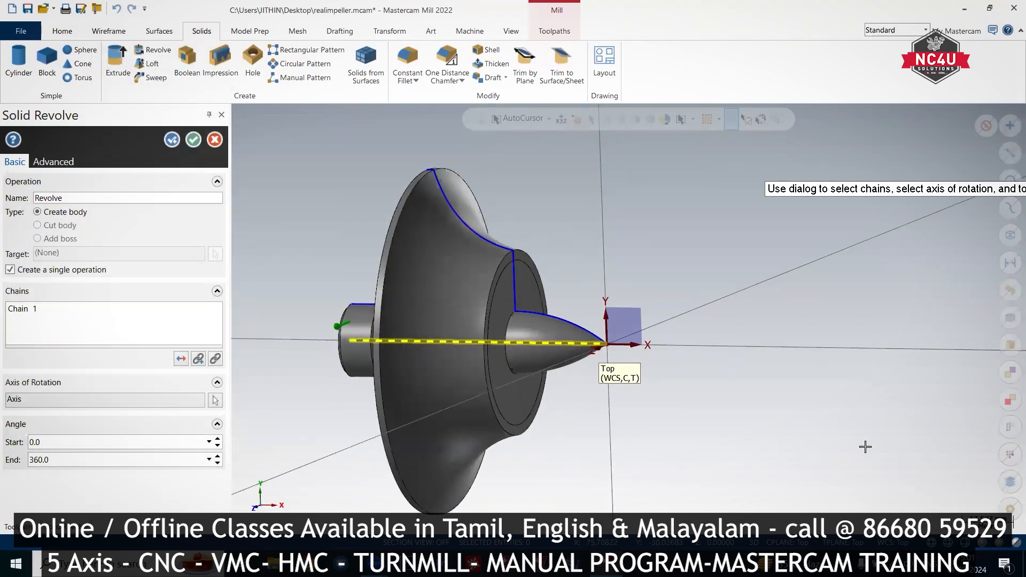
middle_drag(654, 269, 703, 262)
click(193, 139)
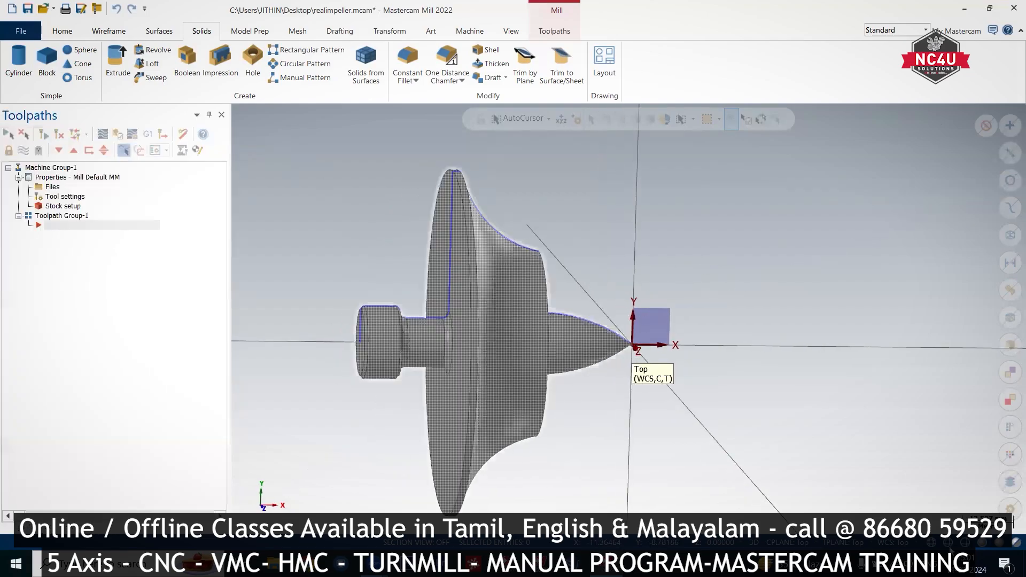
Inspect the revolved solid in wireframe and shaded display and delete it
mouse_move(788, 358)
middle_down()
mouse_move(770, 359)
mouse_move(777, 359)
middle_up()
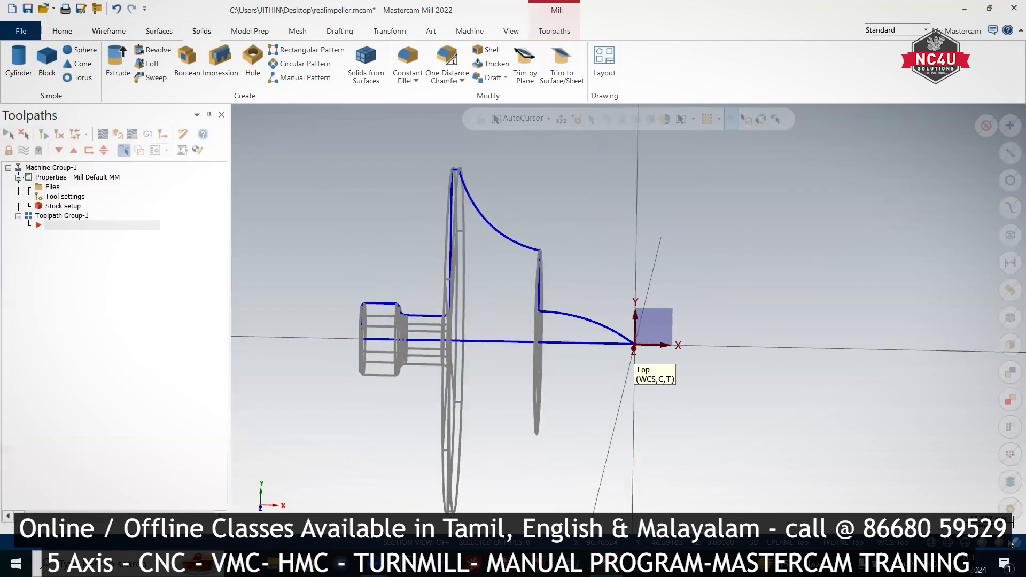
click(998, 541)
middle_drag(576, 323, 562, 324)
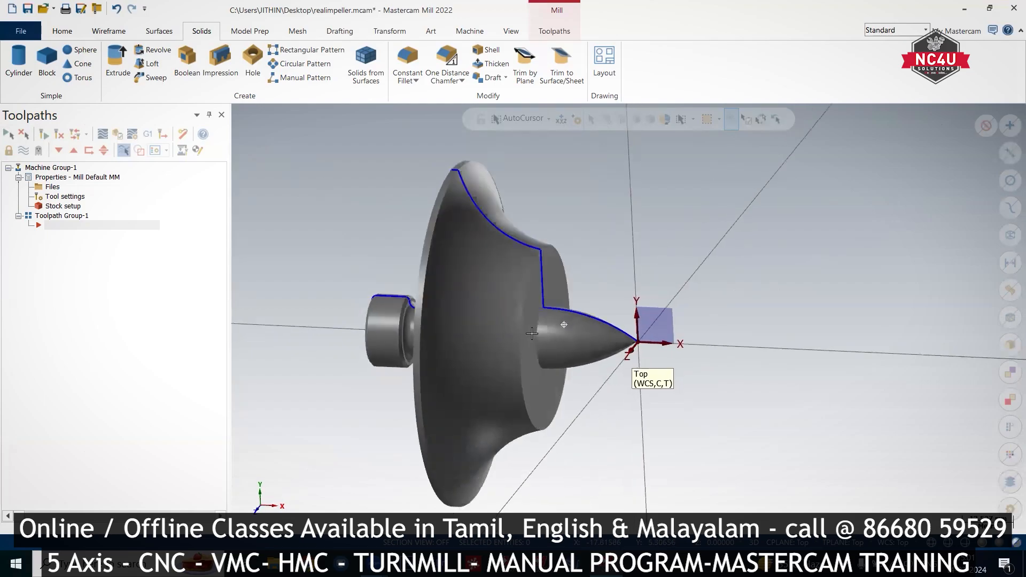
click(488, 308)
key(Delete)
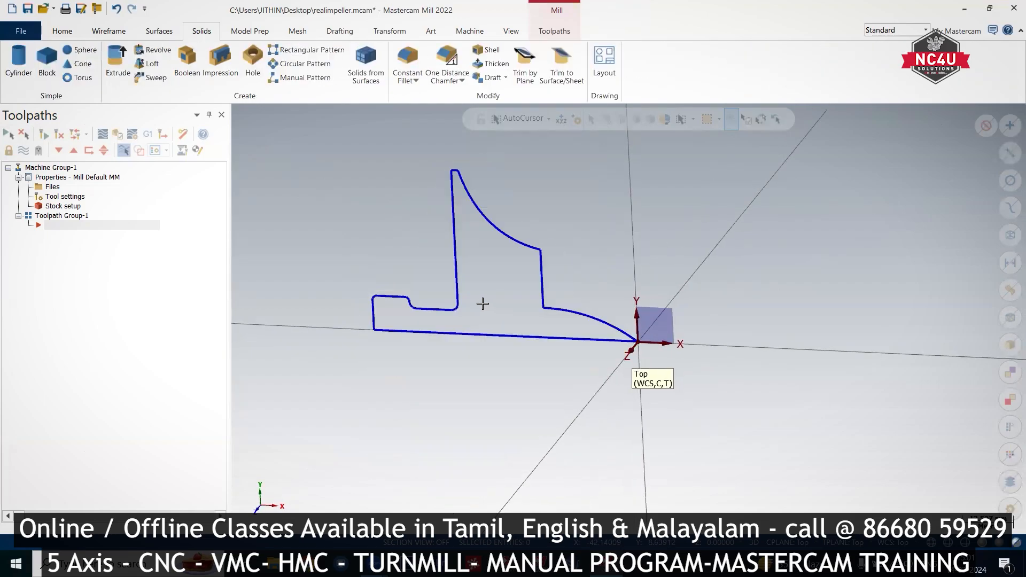
Bring back the hidden impeller solid and check it against the profile in the Front and Top views
key(ctrl+z)
scroll(452, 225, up, 1)
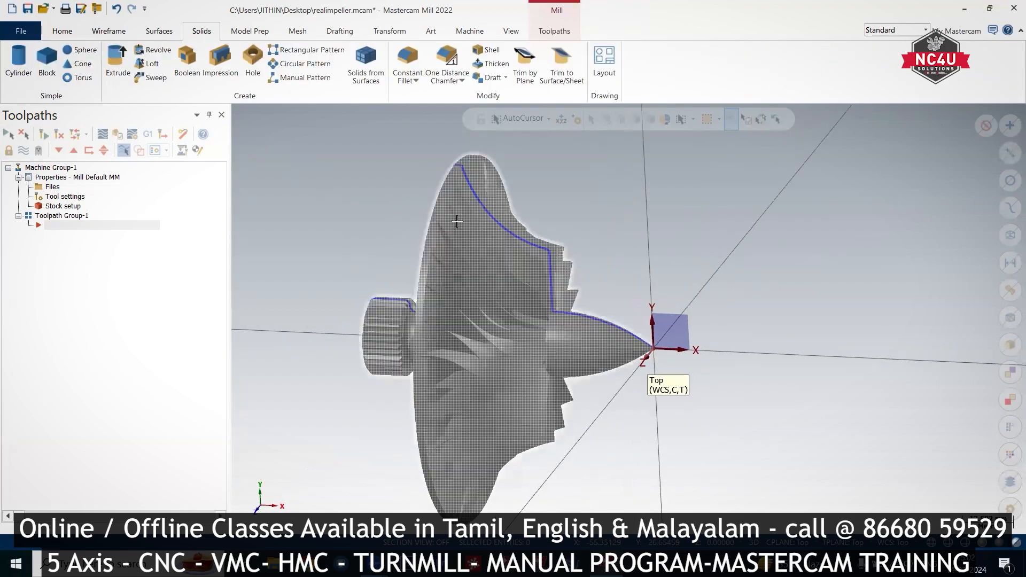
middle_drag(434, 236, 487, 210)
right_click(496, 184)
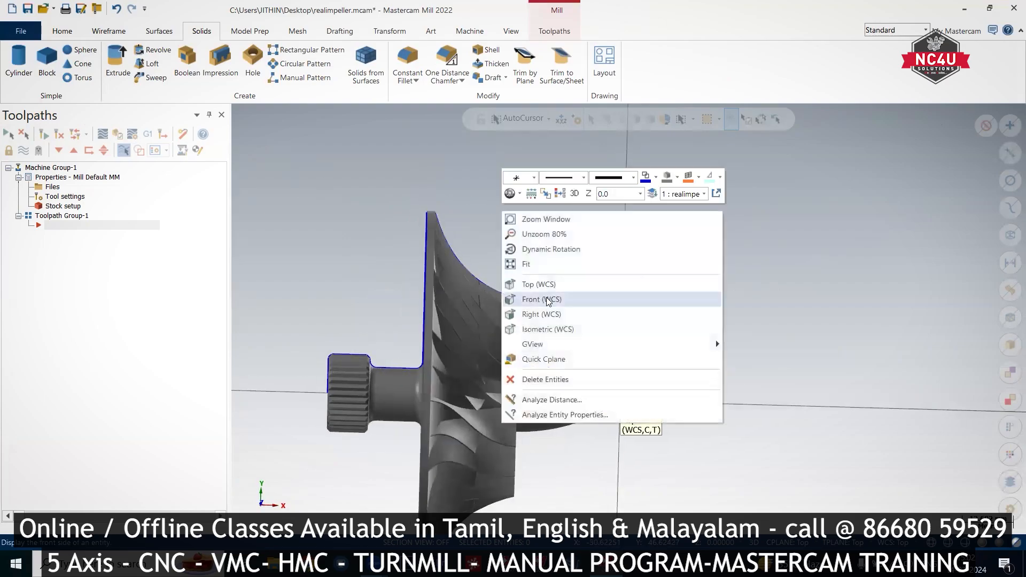
click(548, 299)
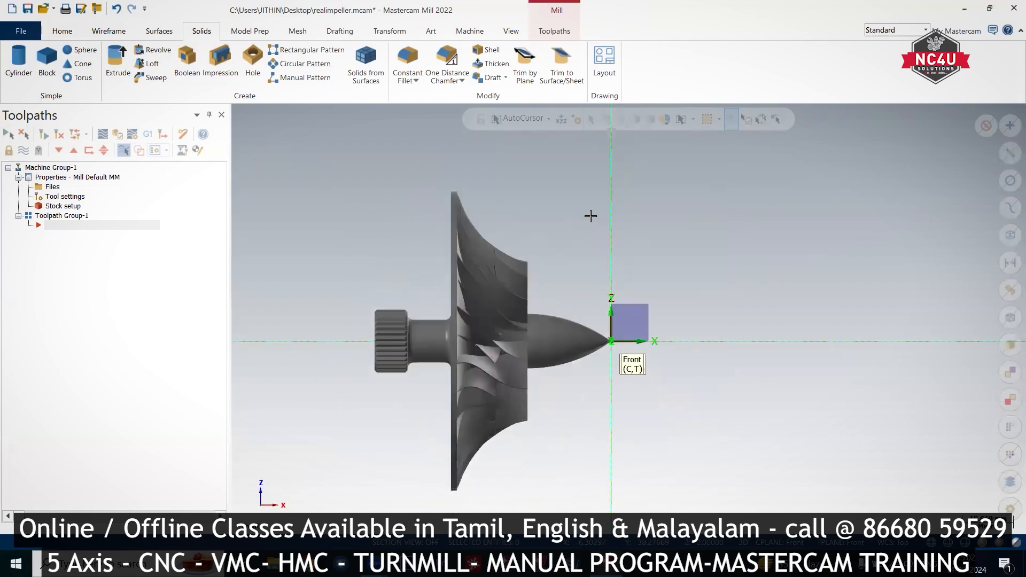
right_click(591, 216)
click(636, 291)
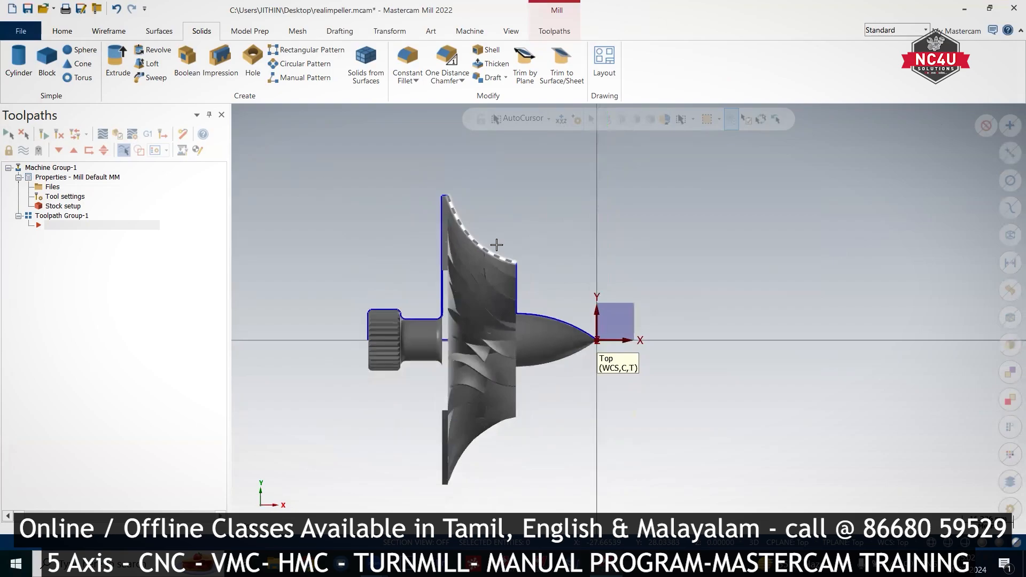
scroll(496, 245, up, 1)
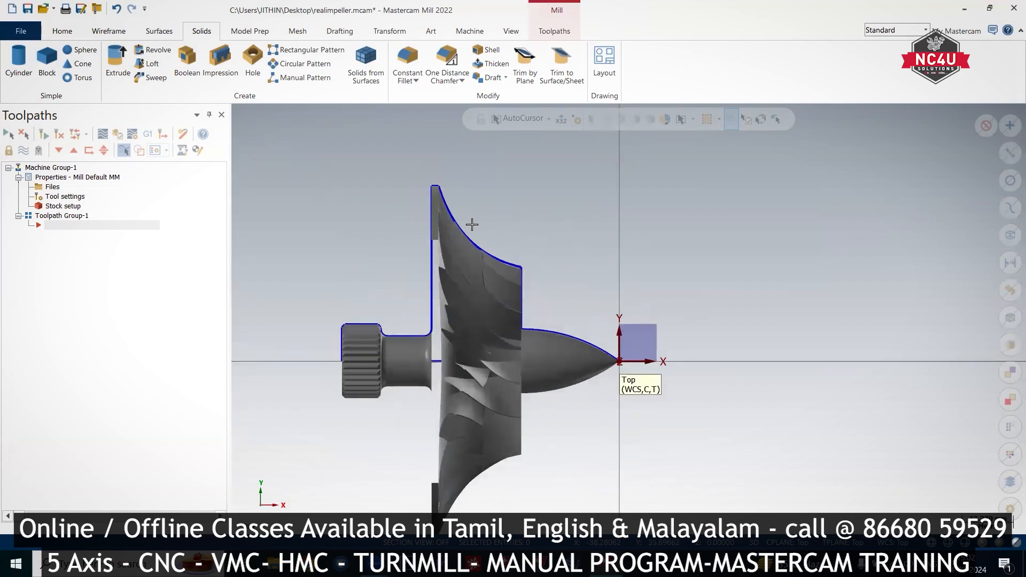
Add the default lathe machine and delete the mill group Machine Group-1
right_click(103, 234)
mouse_move(176, 240)
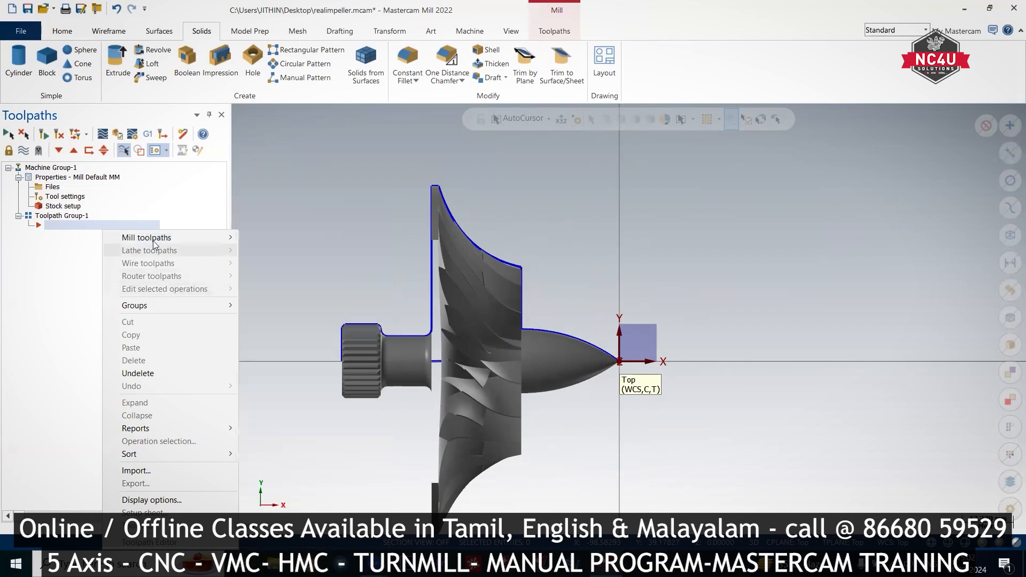
click(462, 32)
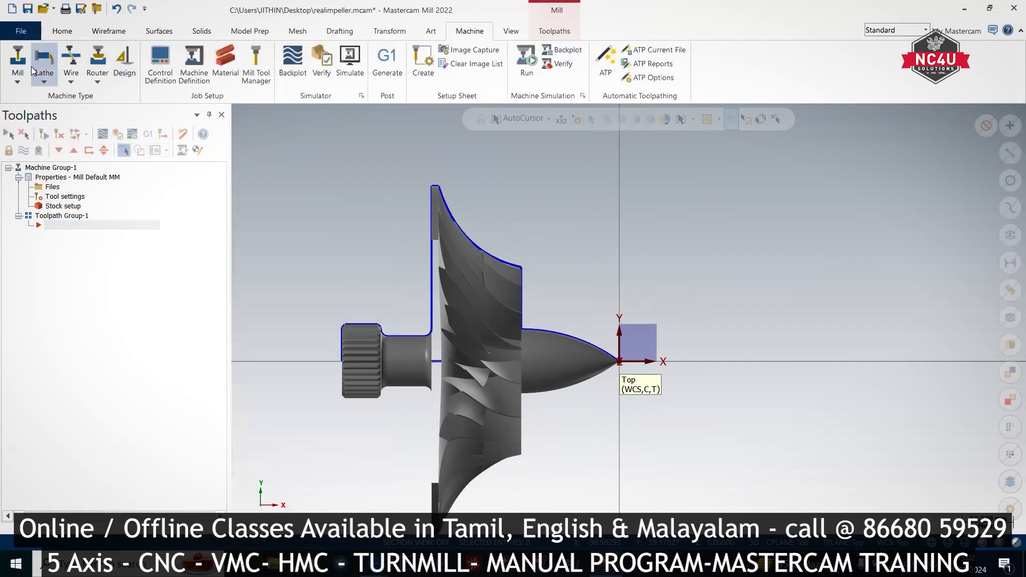
click(46, 70)
click(48, 94)
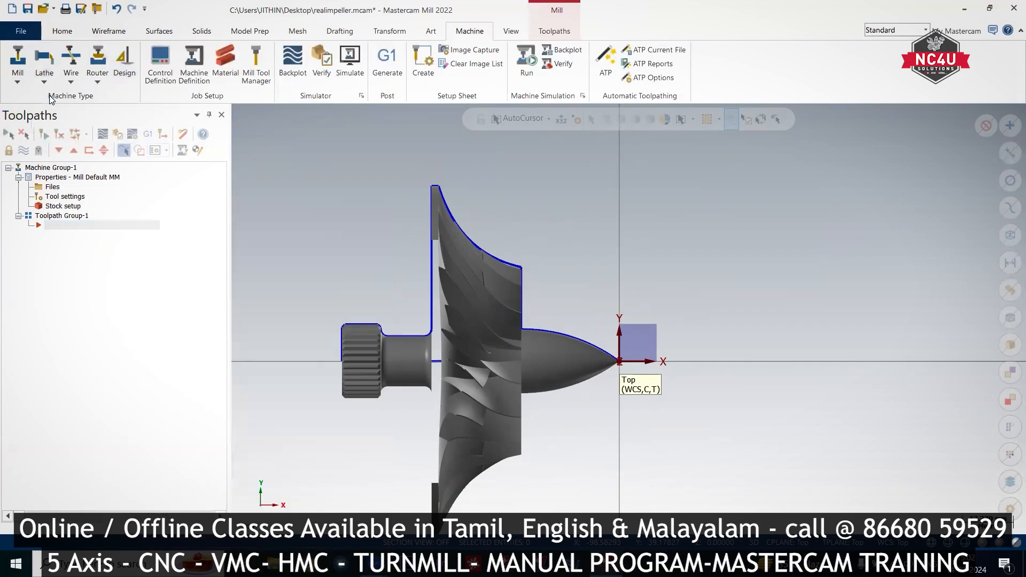
click(58, 167)
key(Delete)
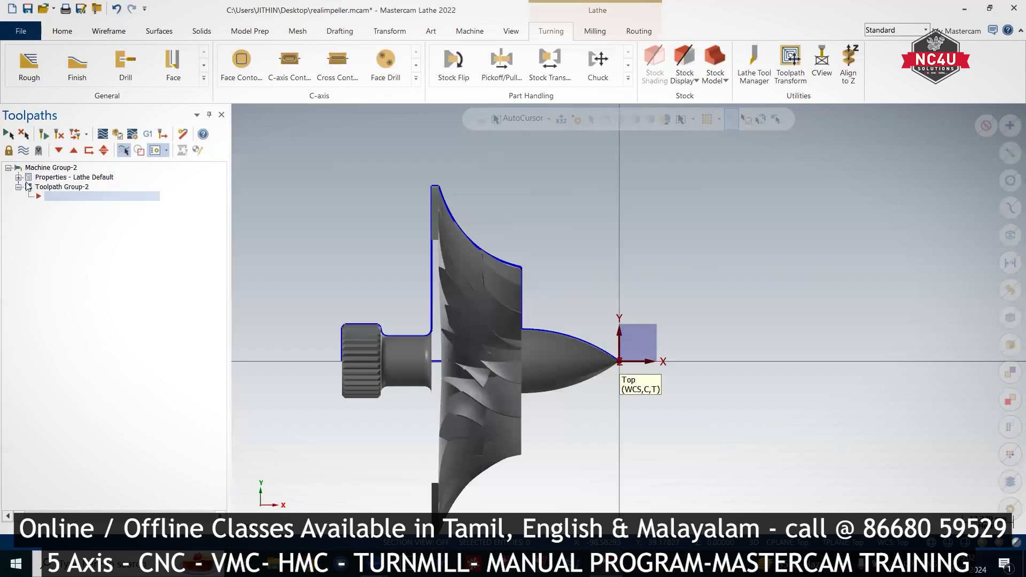
right_click(66, 199)
mouse_move(160, 214)
click(219, 215)
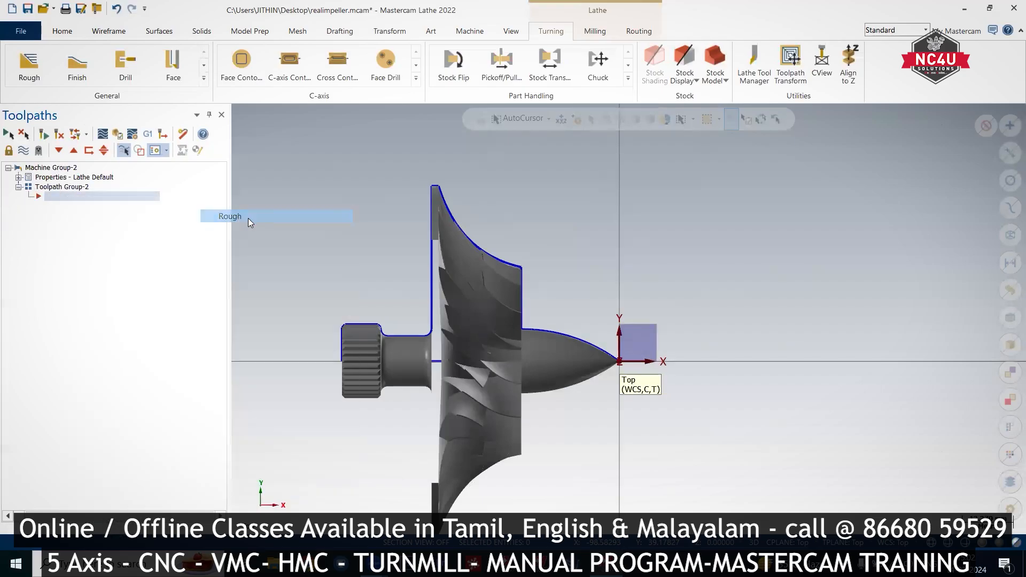
key(Escape)
Start a lathe rough toolpath and chain the profile partially from the nose arc to the top of the impeller's rim
right_click(98, 195)
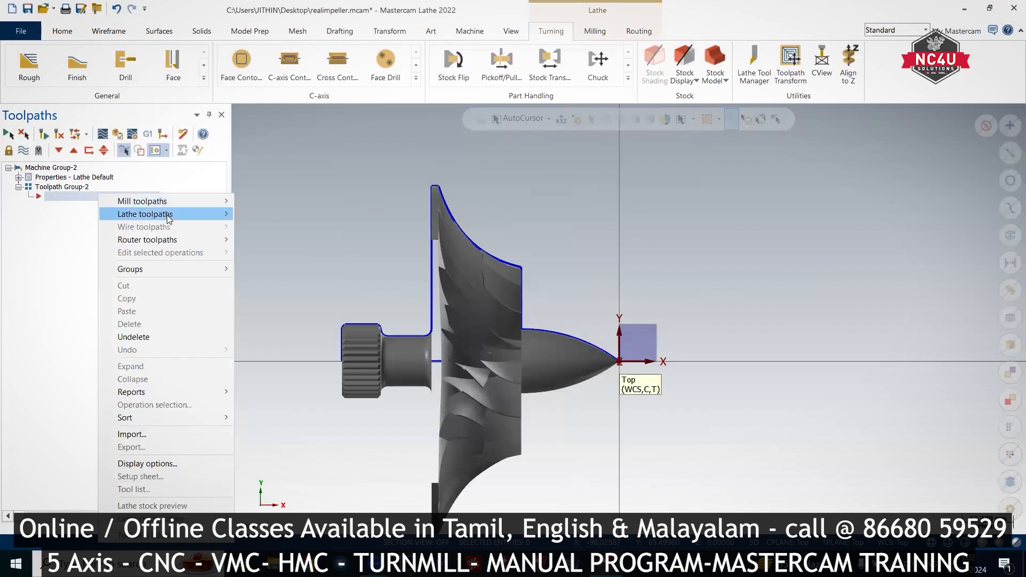
mouse_move(160, 213)
click(263, 213)
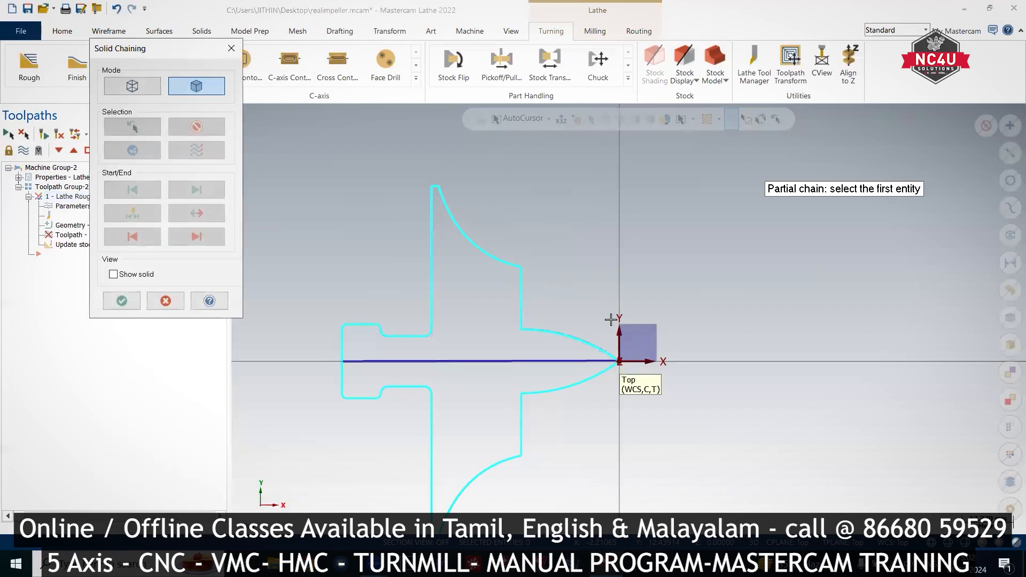
click(593, 342)
scroll(431, 179, up, 1)
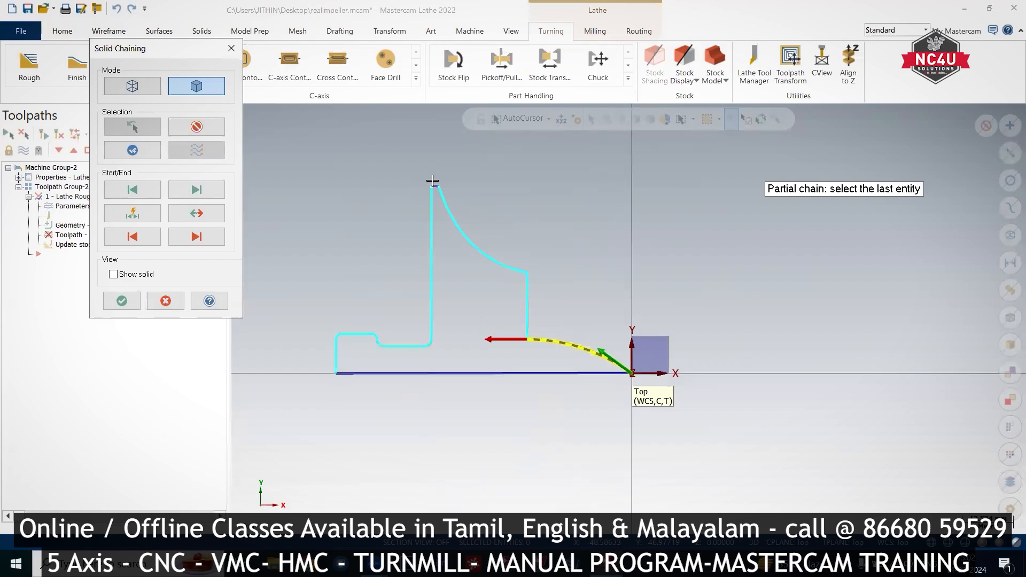
click(435, 180)
click(123, 301)
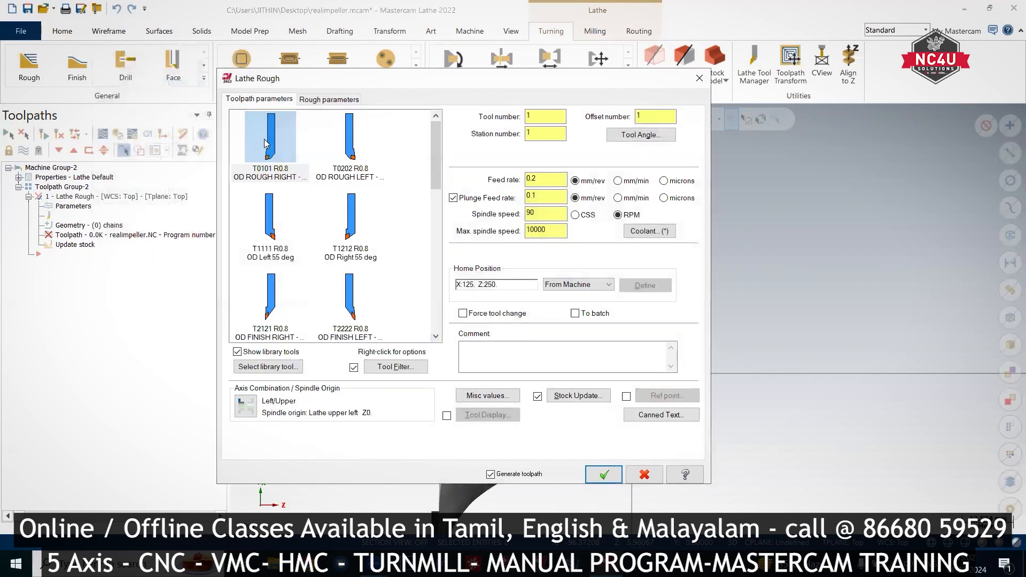
Choose the T0101 OD rough right tool for the roughing and set feed rate 0.1 mm/rev and spindle speed 800 RPM
click(280, 148)
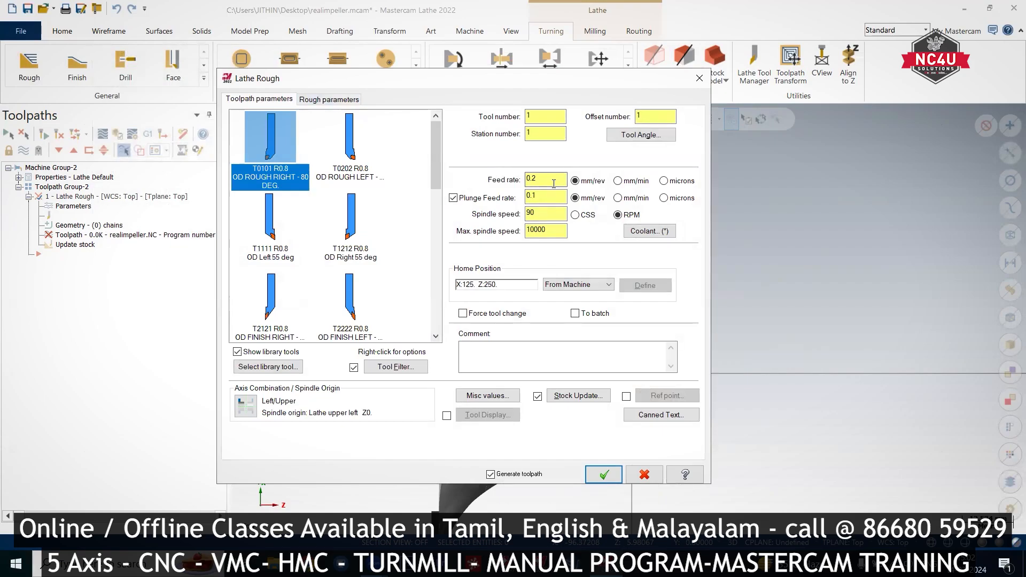
drag(551, 181, 518, 180)
text(0.)
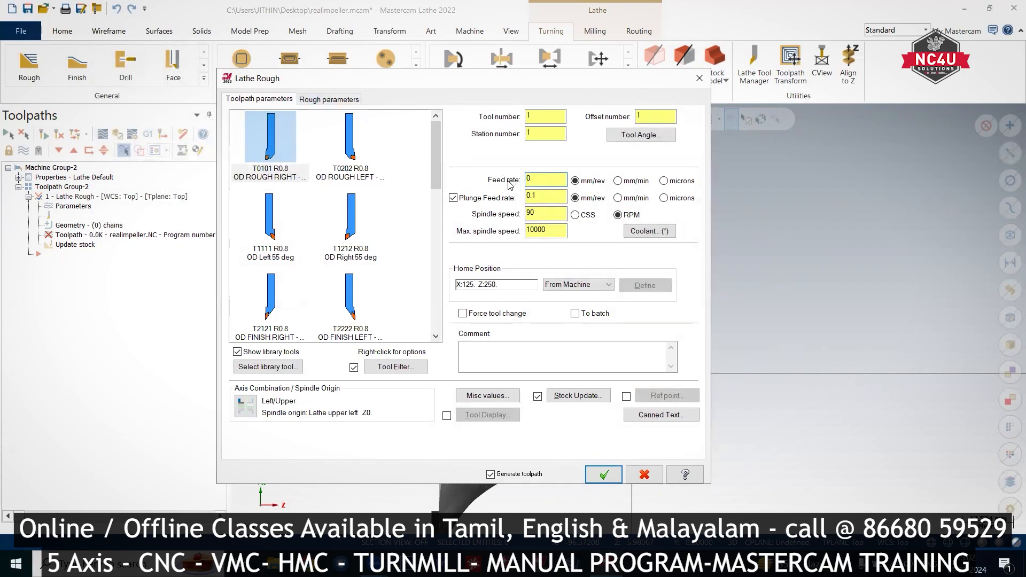
text(1)
double_click(536, 213)
text(800)
Set the roughing stock to leave to 0.5 in both X and Z and generate the toolpath
click(329, 99)
click(573, 188)
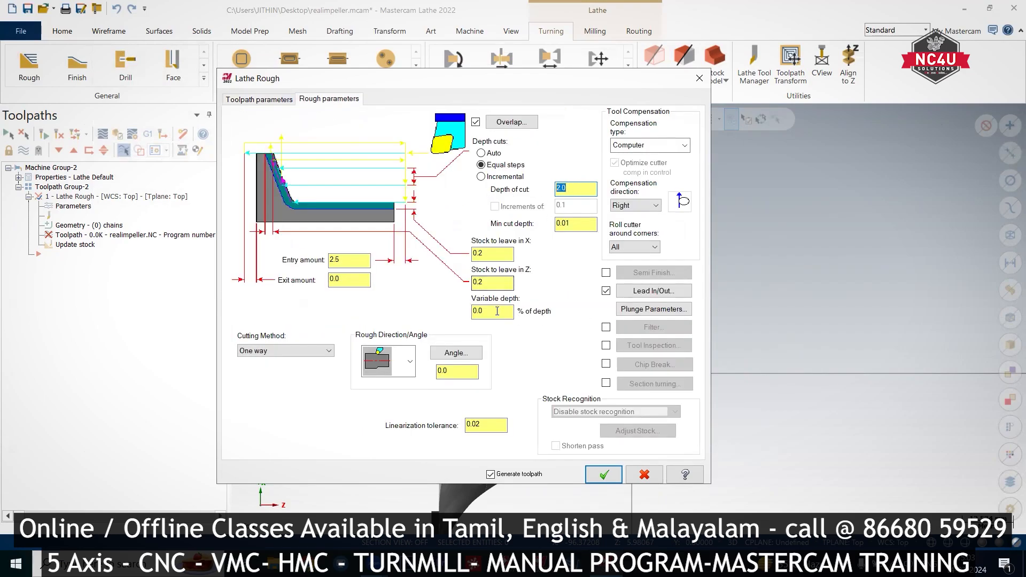
double_click(478, 254)
text(0.5)
key(Tab)
text(0.5)
click(601, 473)
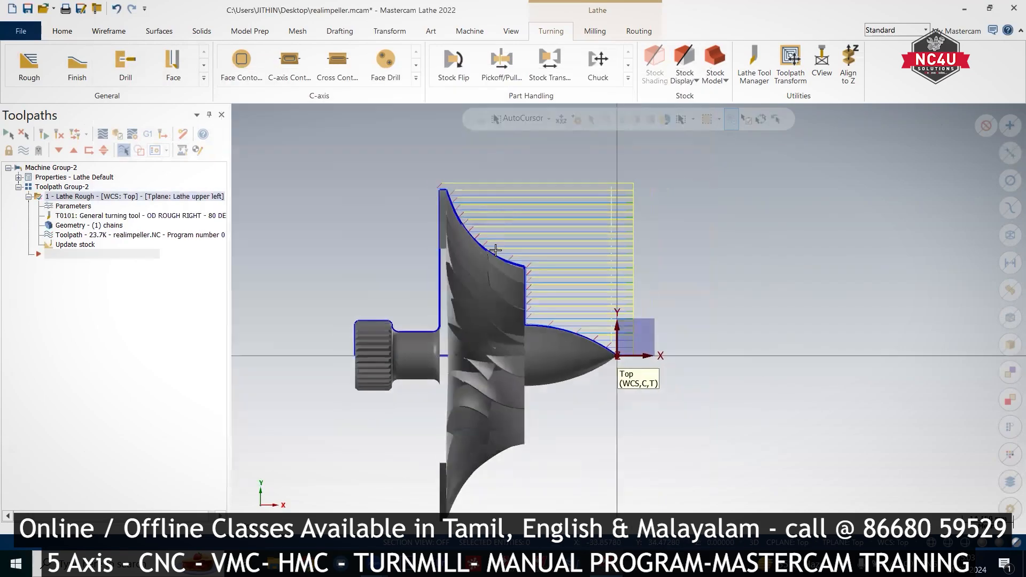
Check the cycle time and path length of the roughing toolpath in Backplot
click(102, 134)
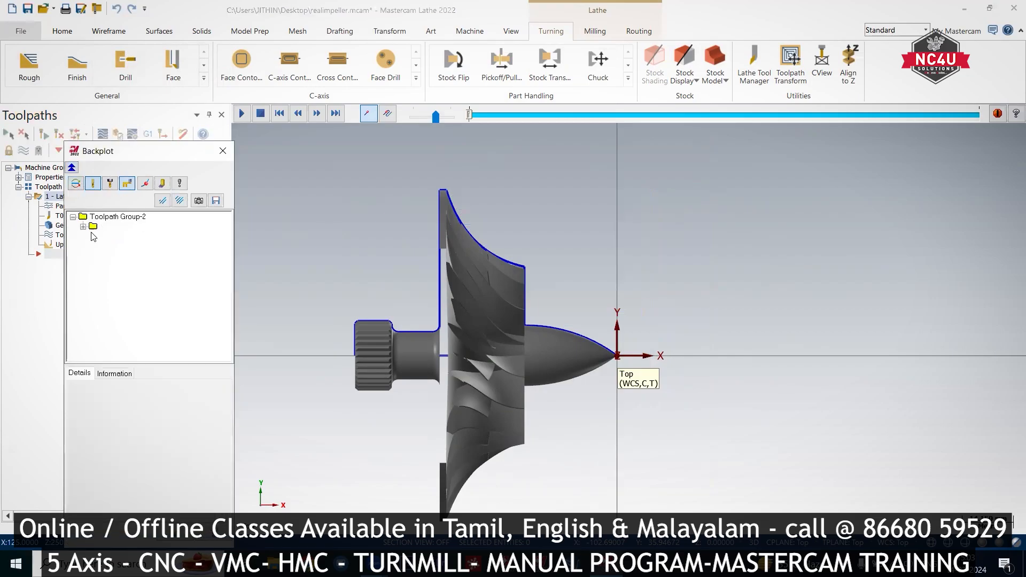
click(118, 374)
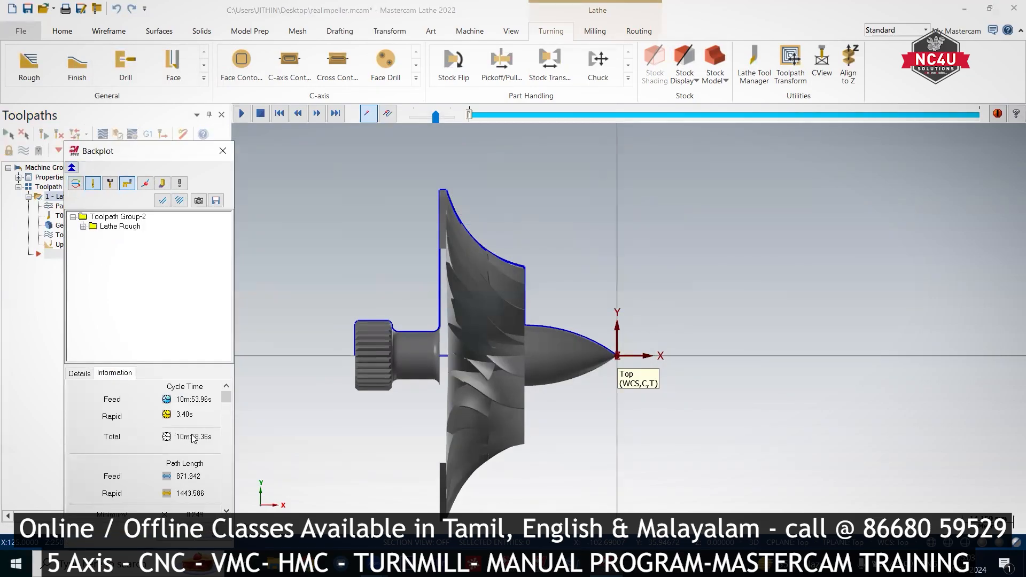
click(223, 151)
Start a lathe finish toolpath and chain the wireframe profile partially from the nose arc to the top of the rim
right_click(86, 201)
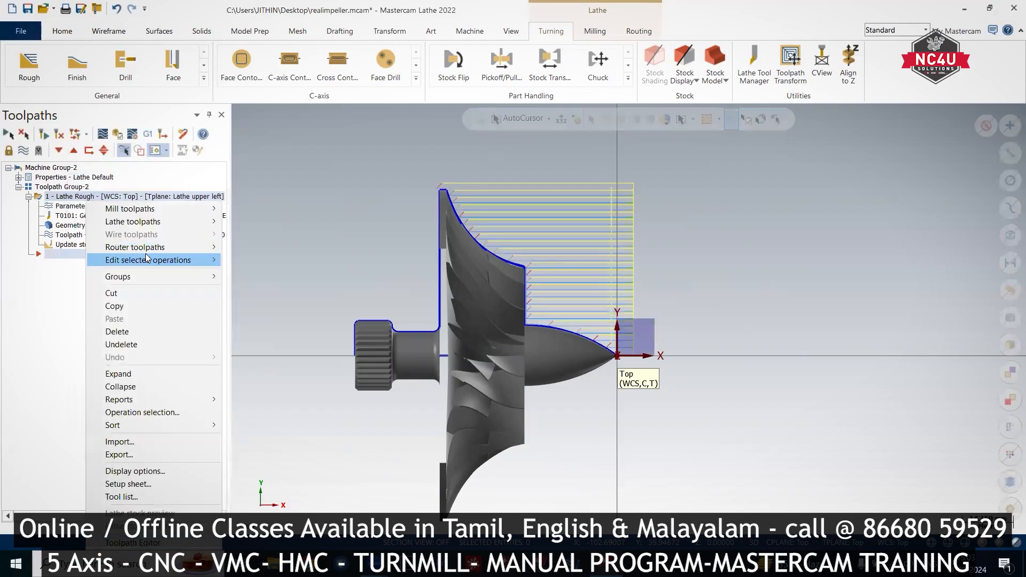
mouse_move(169, 223)
click(250, 236)
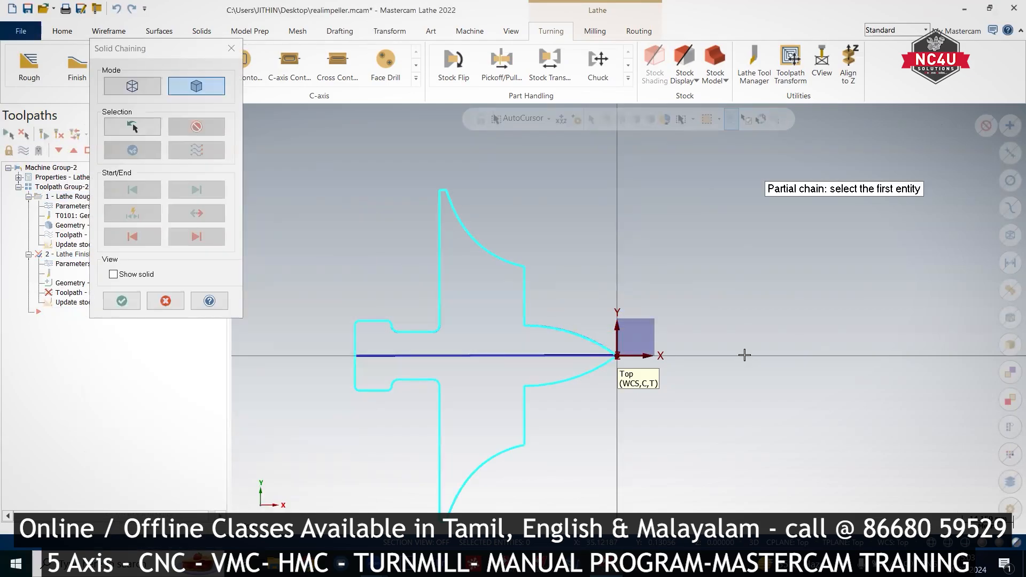
click(132, 85)
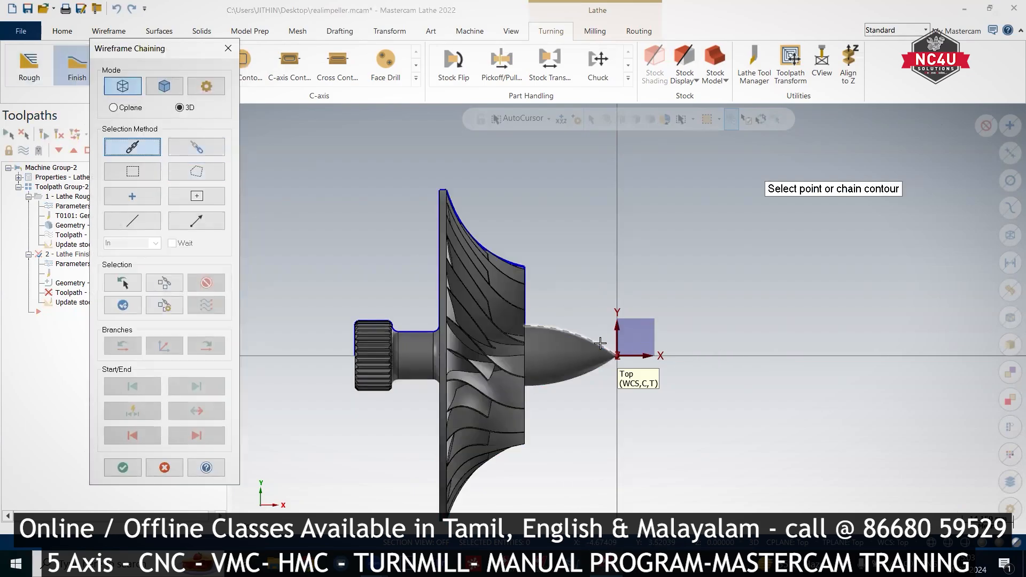
click(196, 147)
click(615, 346)
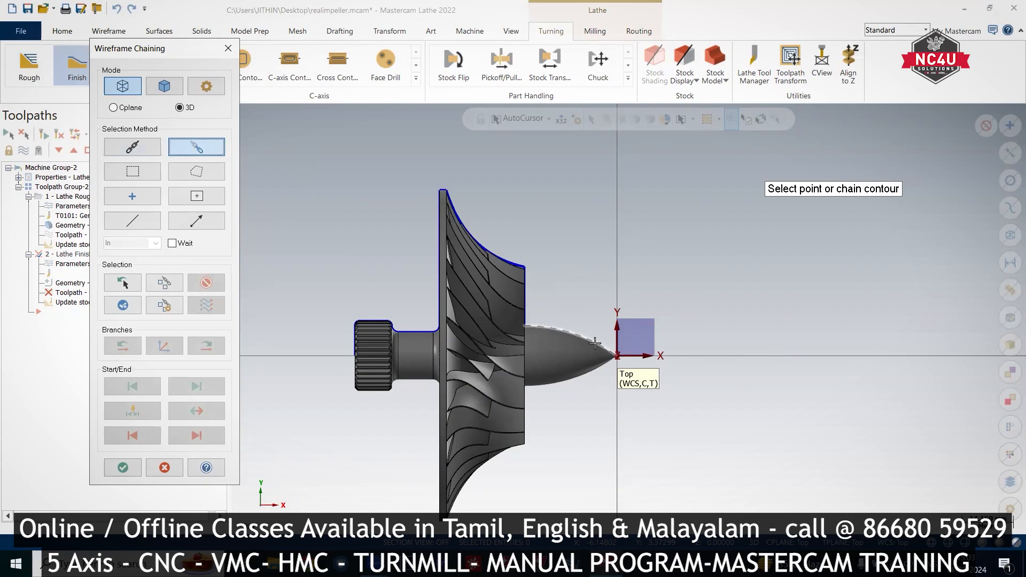
click(451, 196)
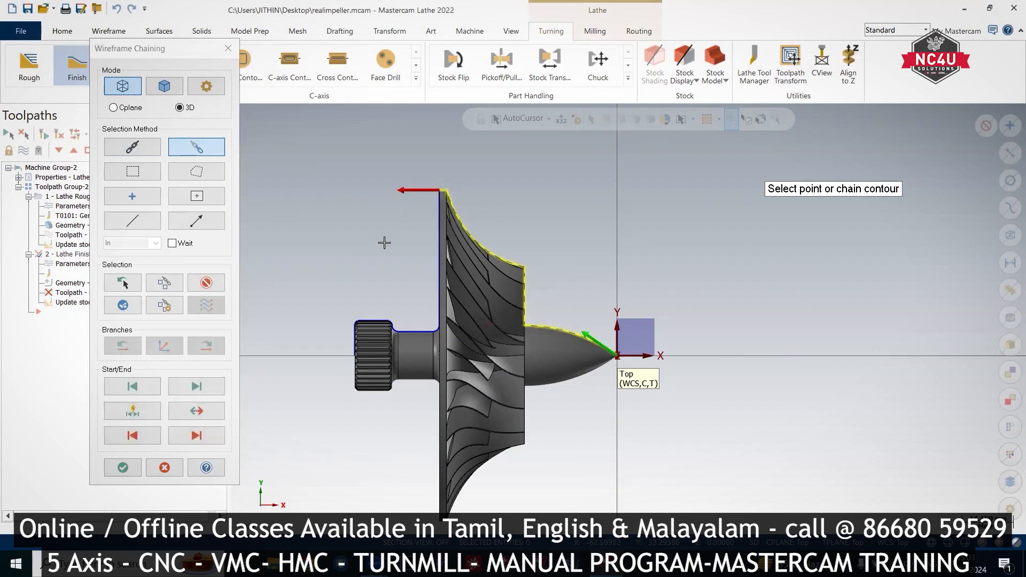
click(124, 468)
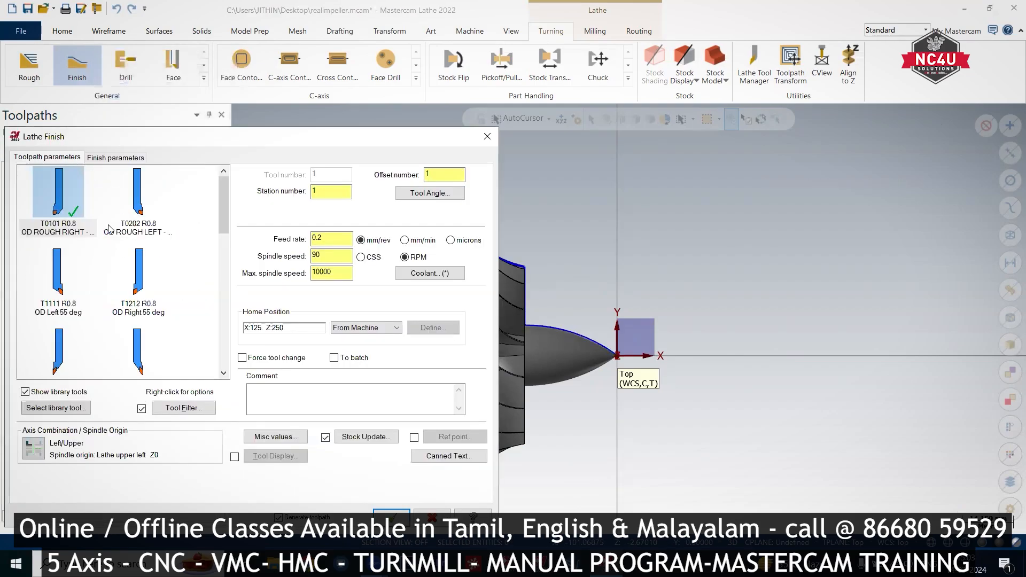
Use the T1212 OD Right 55 deg tool with its insert corner radius set to 04 and generate the finish toolpath
click(136, 234)
click(143, 287)
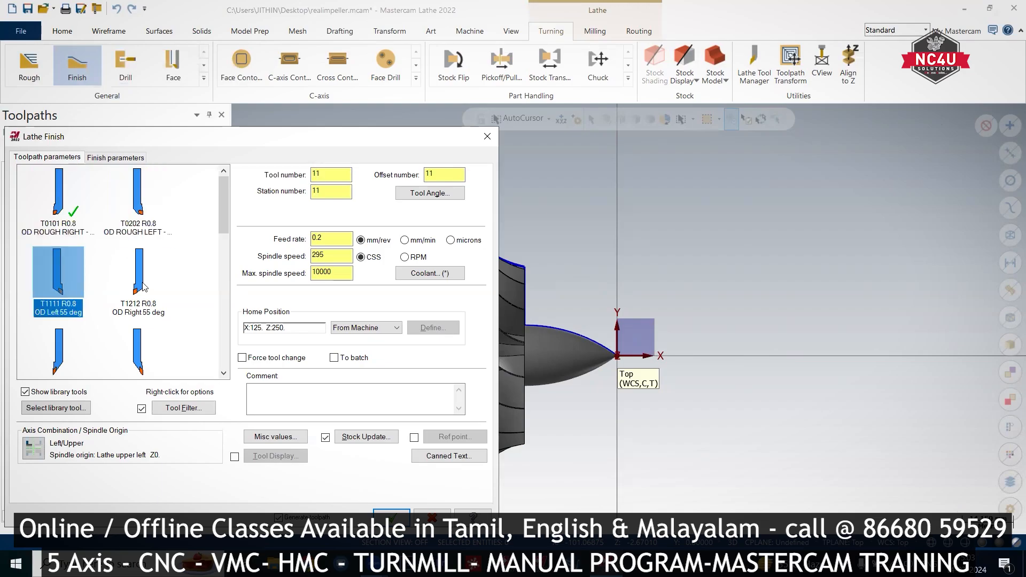
double_click(144, 286)
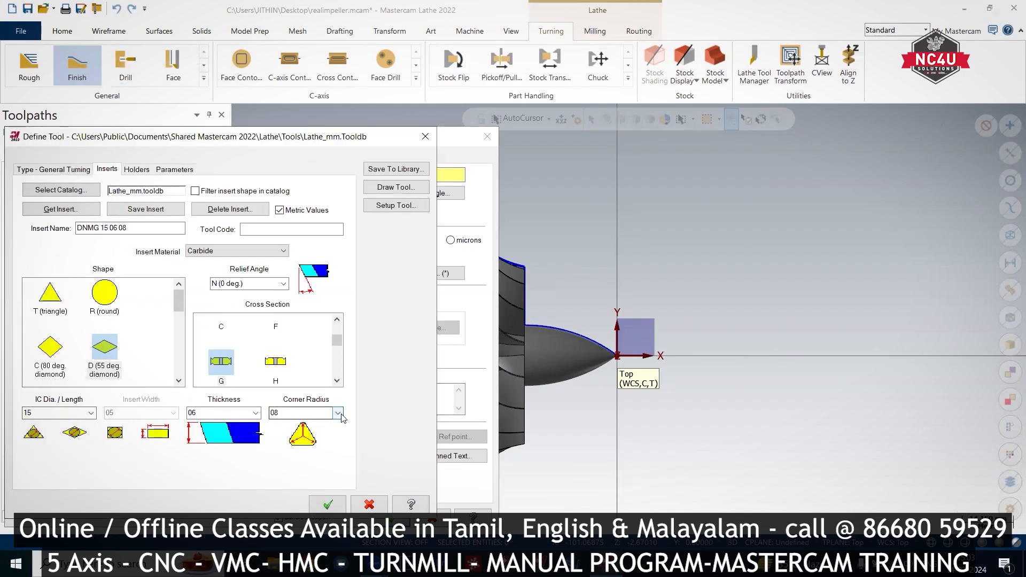
click(338, 413)
click(308, 434)
click(328, 505)
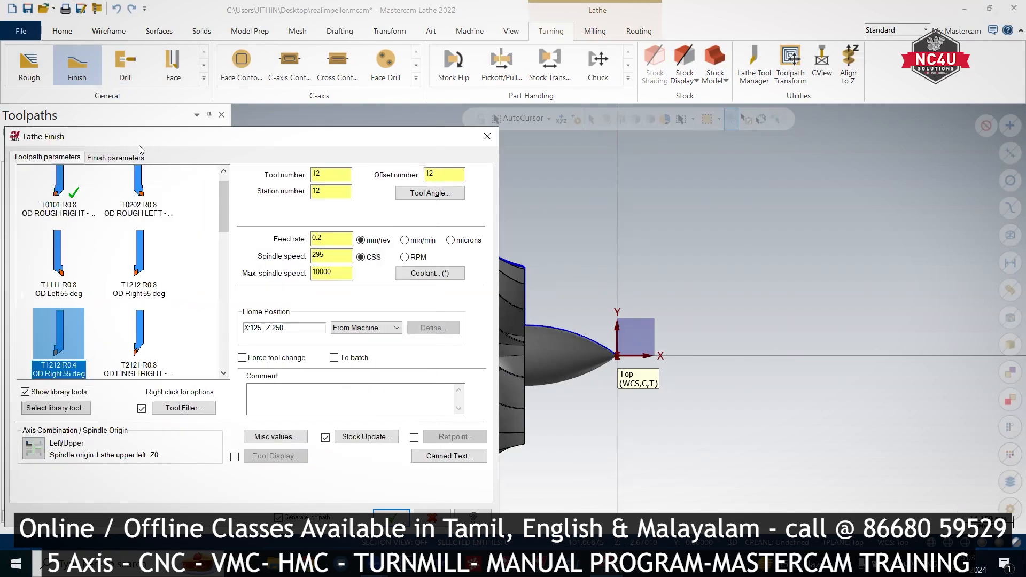
click(115, 157)
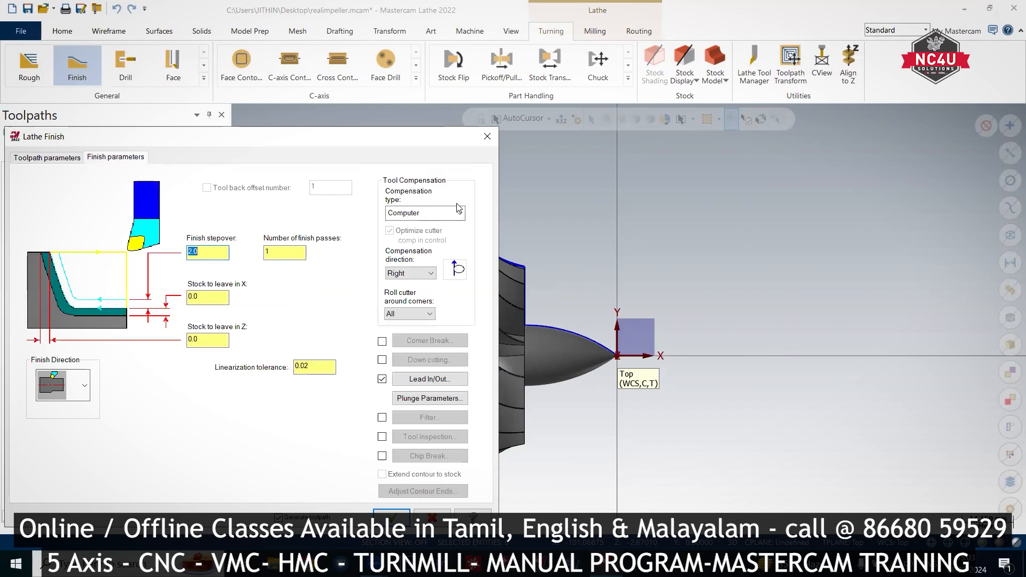
click(395, 514)
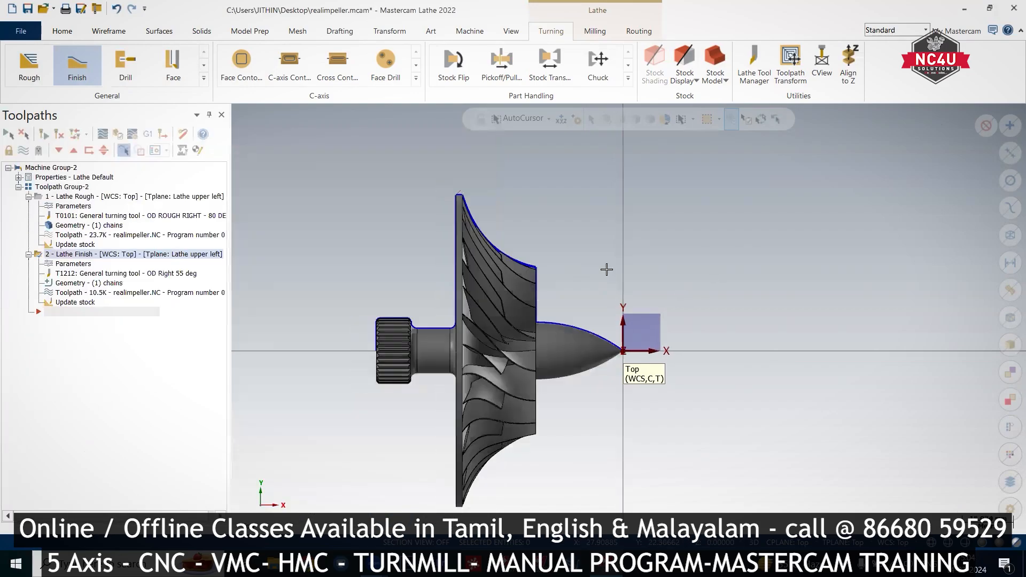
Define left spindle cylinder stock in the stock setup, taking its outer diameter from the corner point of the impeller's rim
click(77, 197)
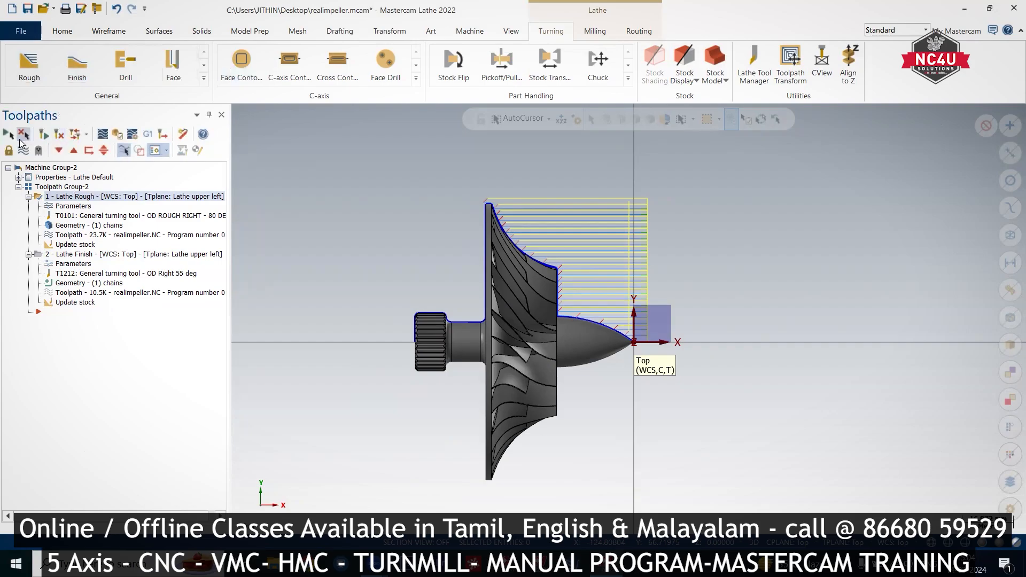
click(19, 178)
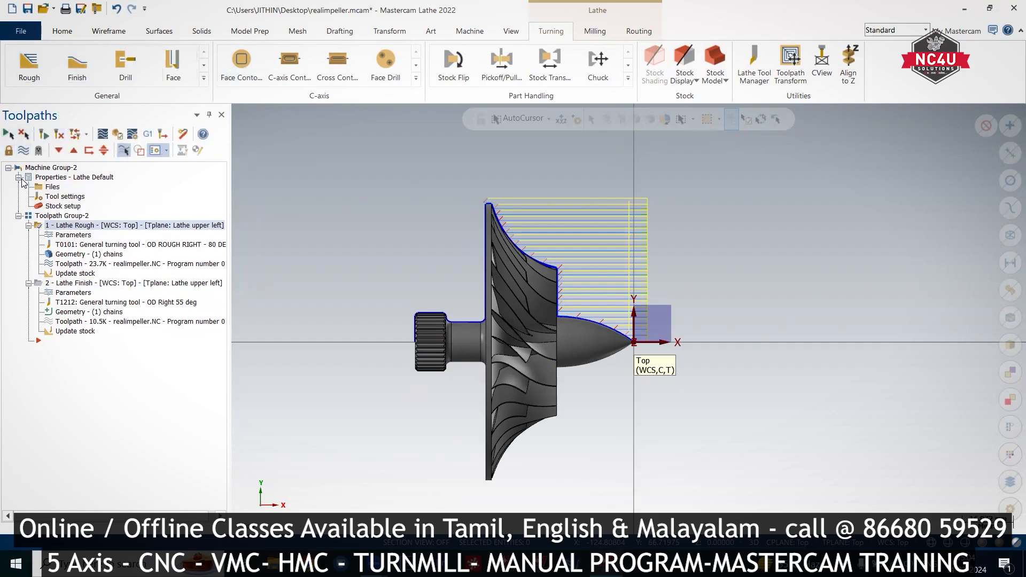
double_click(54, 206)
click(282, 186)
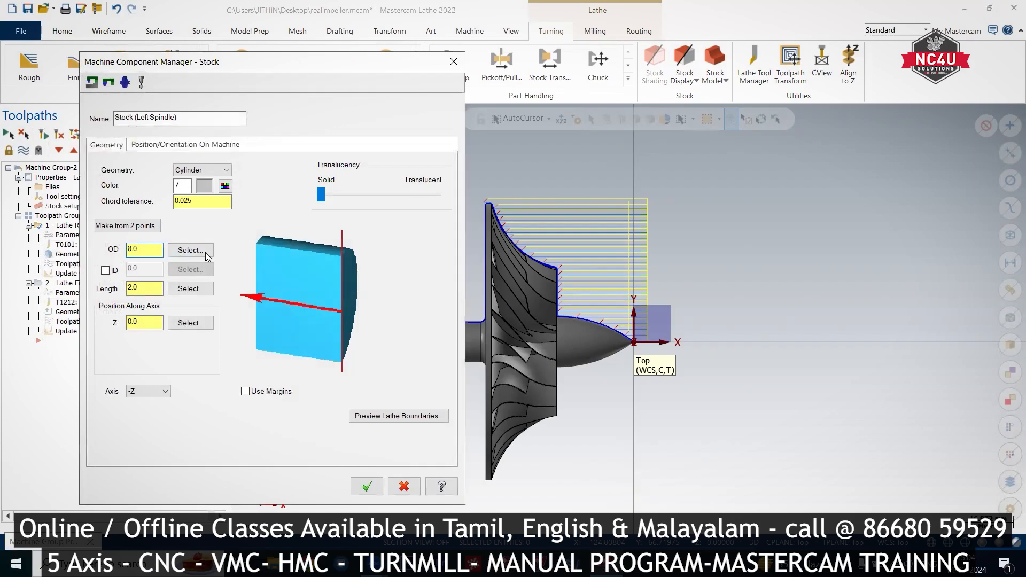
click(197, 251)
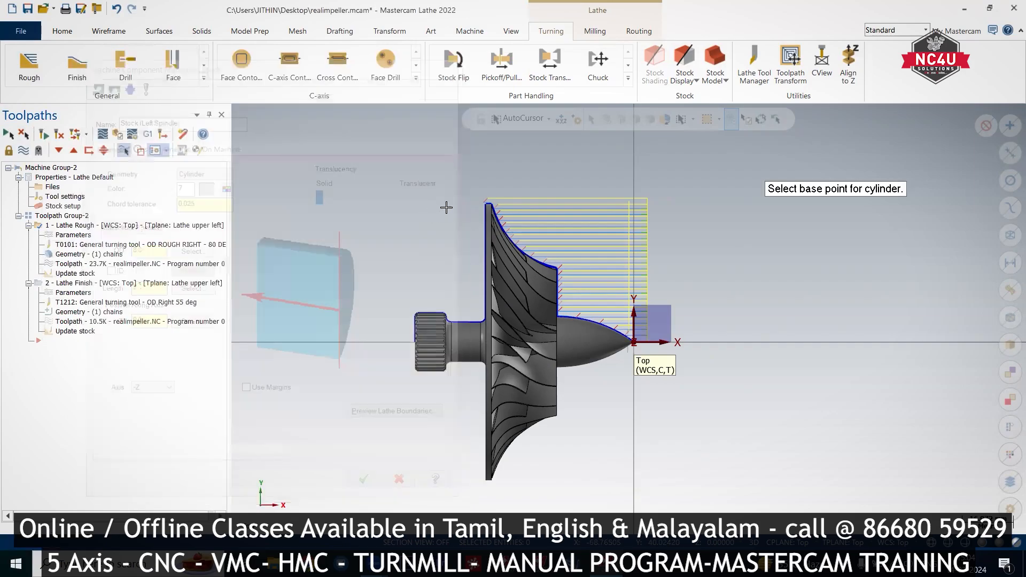
click(487, 202)
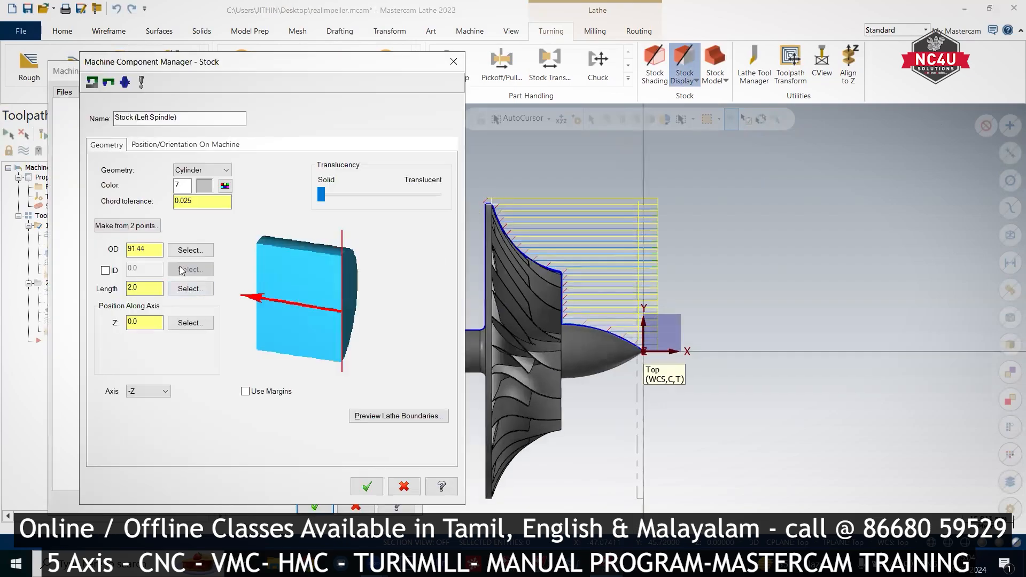
Take the stock length from the profile's centre line and accept the stock setup
right_click(148, 290)
click(187, 360)
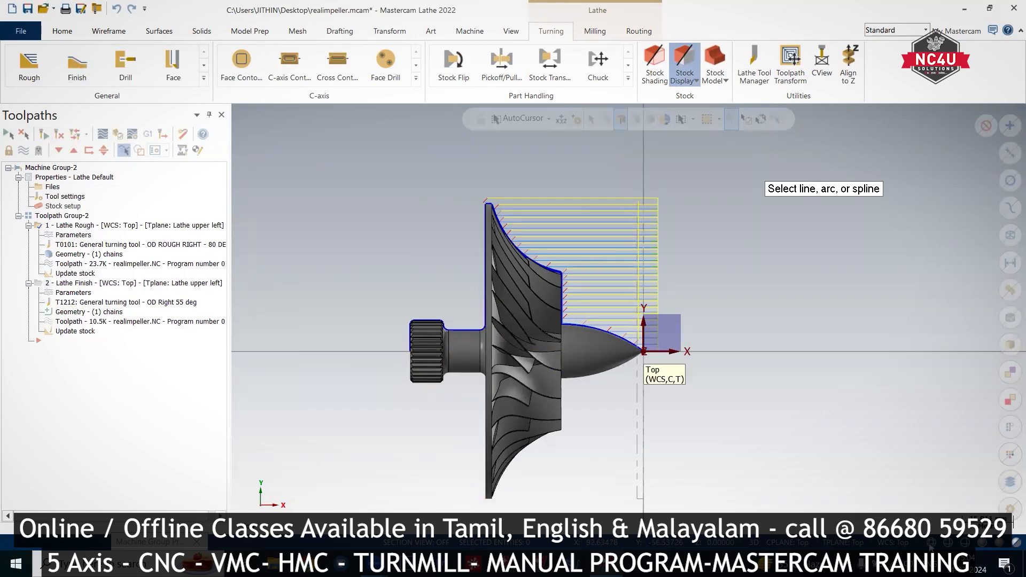
click(580, 352)
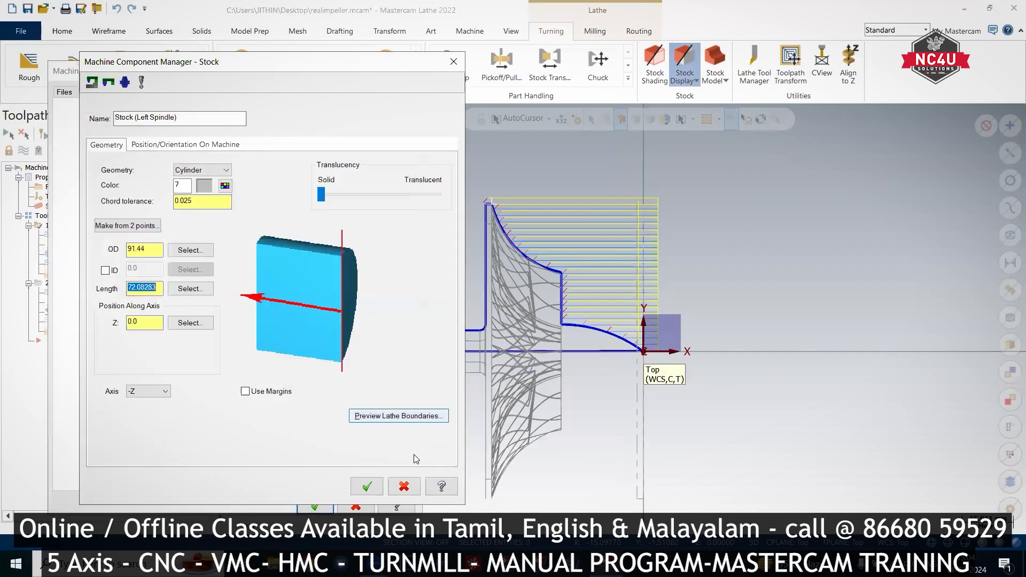
click(367, 486)
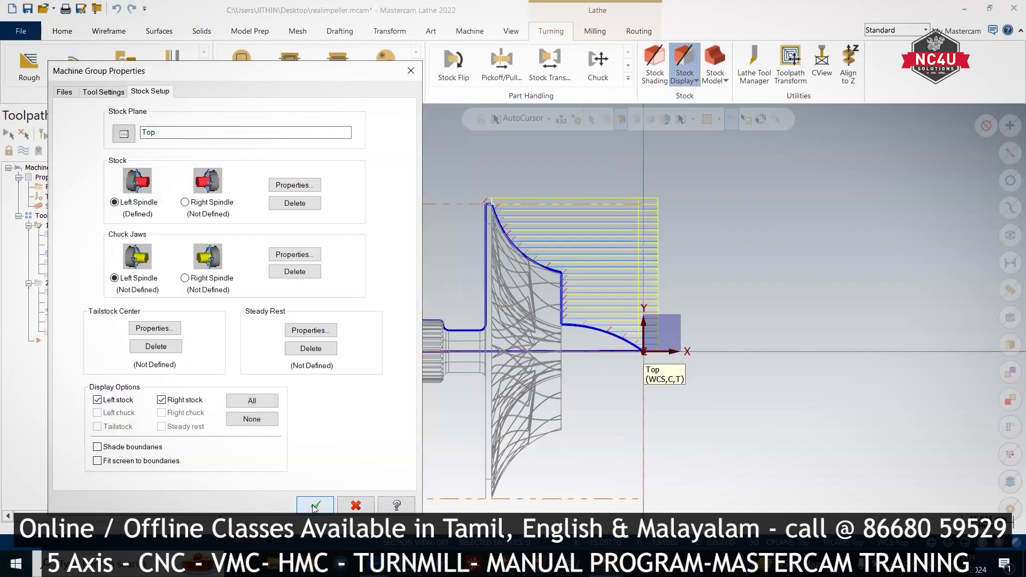
click(314, 505)
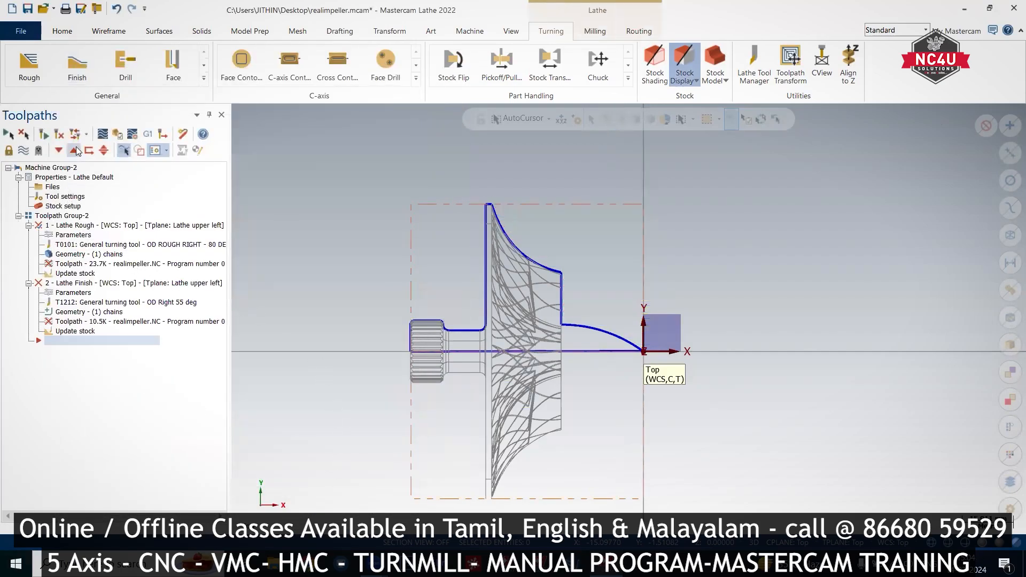
Regenerate the outdated rough and finish toolpaths and return the impeller to shaded display
click(59, 134)
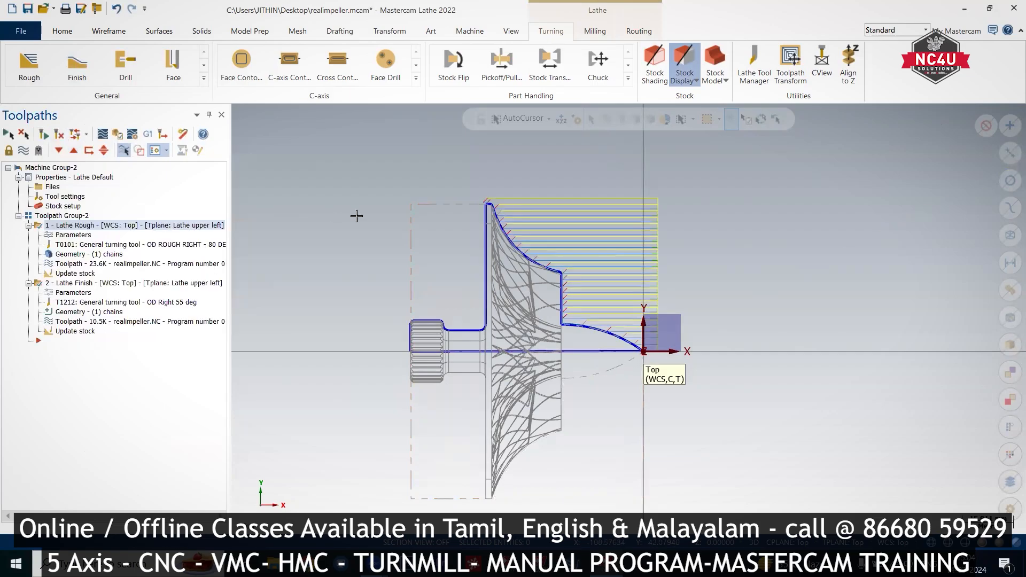
key(alt+s)
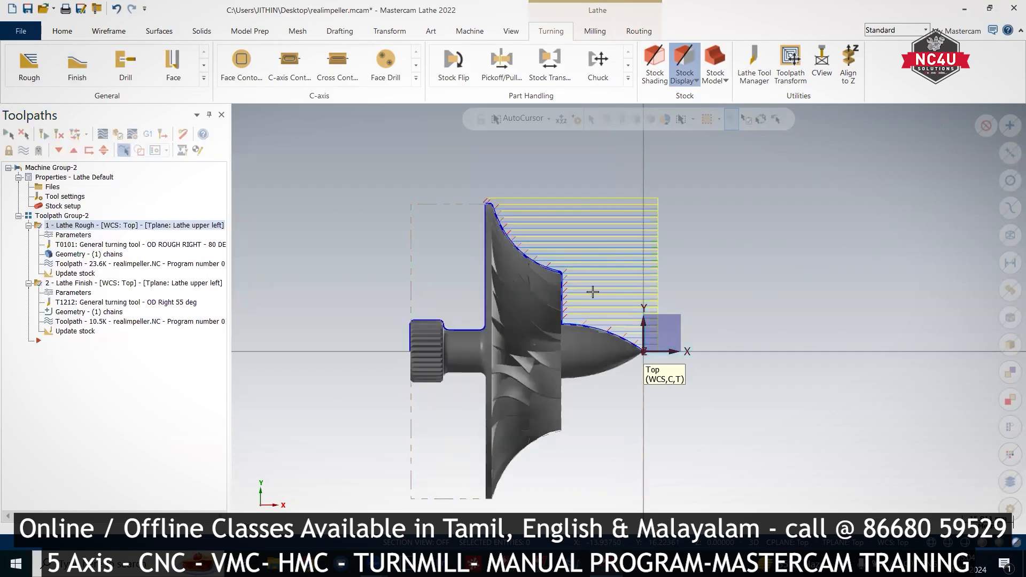
Verify the lathe rough and finish operations in the simulator, inspect the turned part, and return to the Top view of the model
click(111, 134)
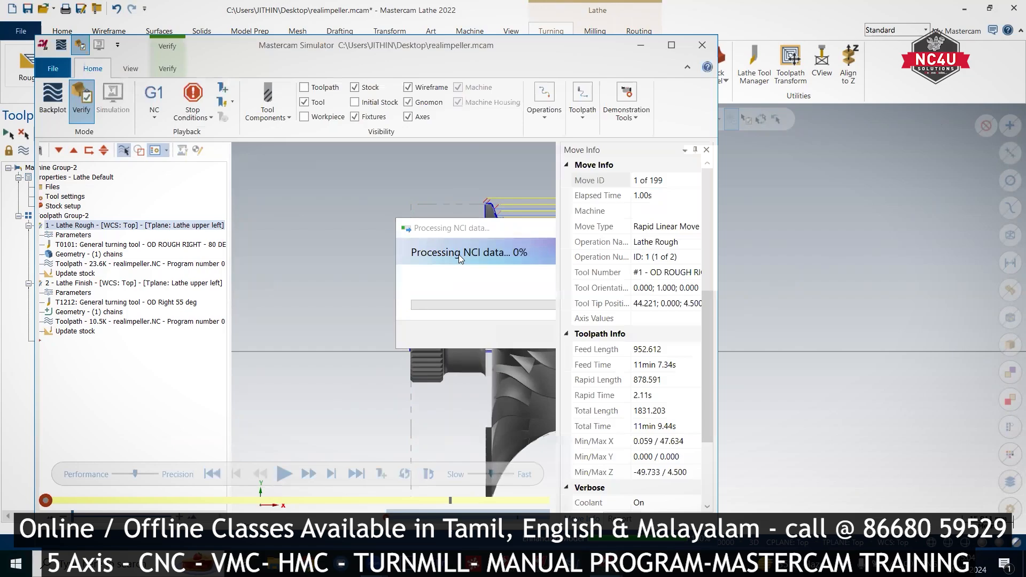
click(668, 49)
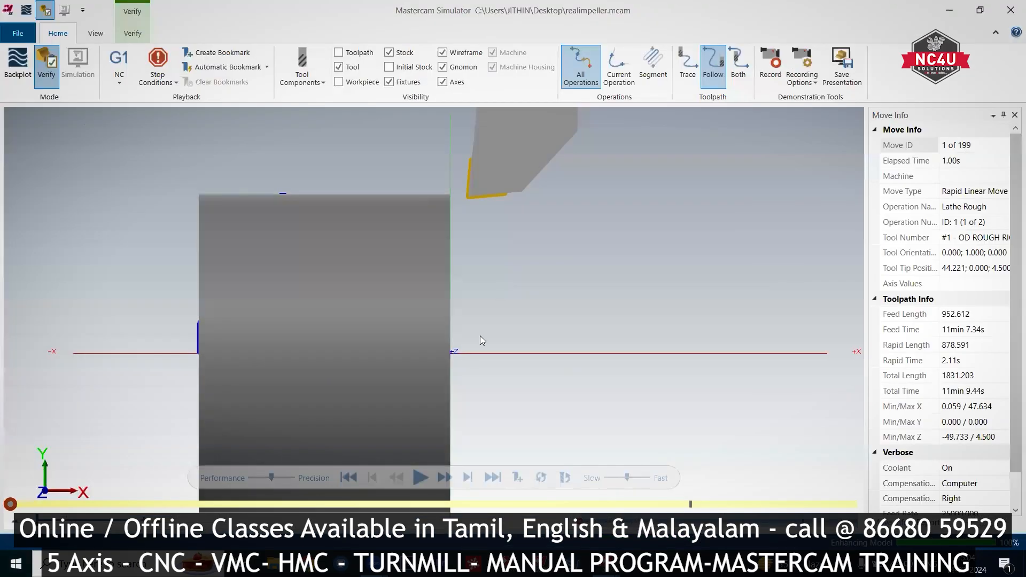
click(424, 471)
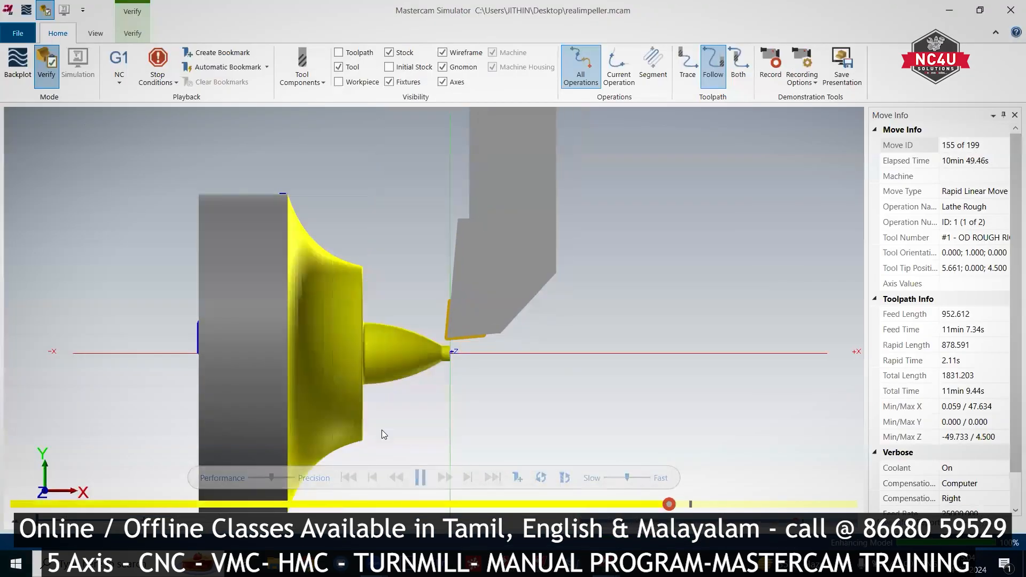
middle_drag(435, 312, 443, 289)
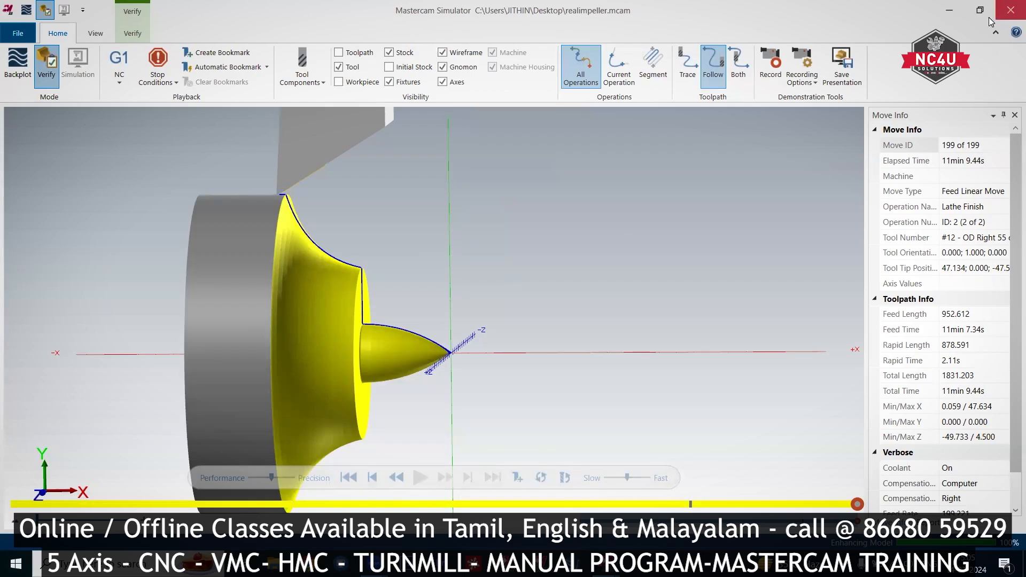
click(1011, 10)
right_click(644, 167)
click(663, 225)
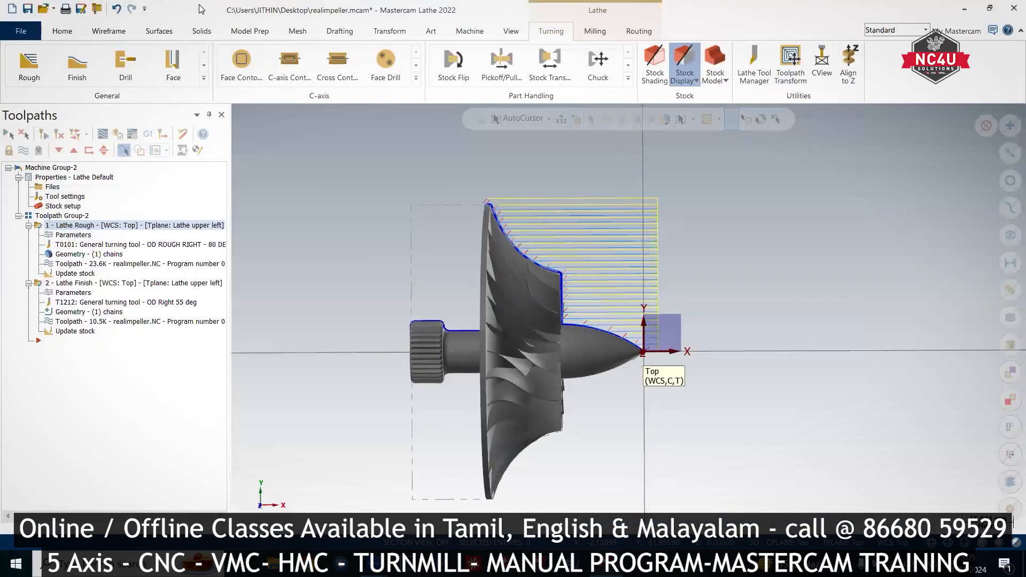
click(132, 32)
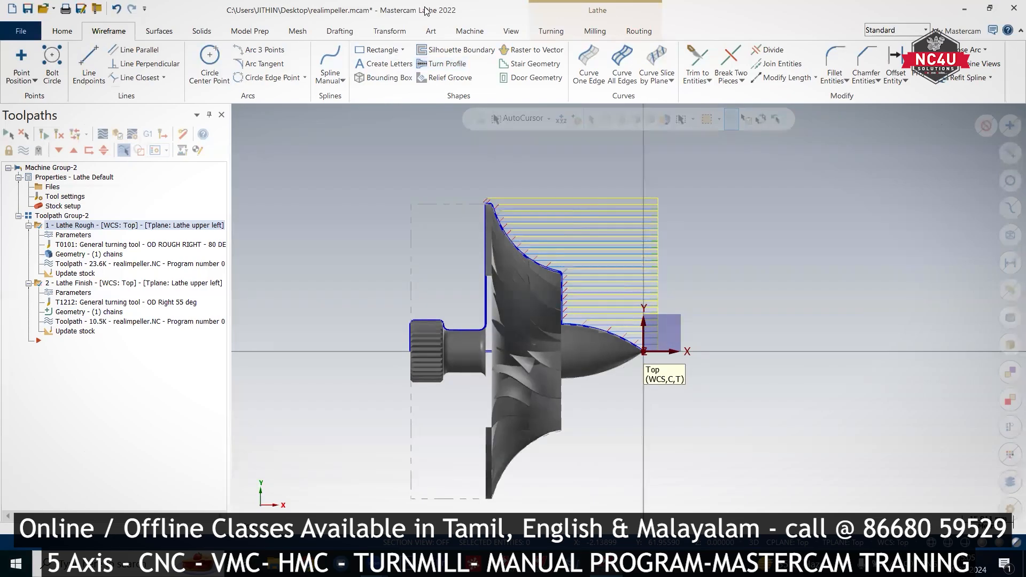
scroll(551, 229, down, 1)
scroll(567, 302, up, 1)
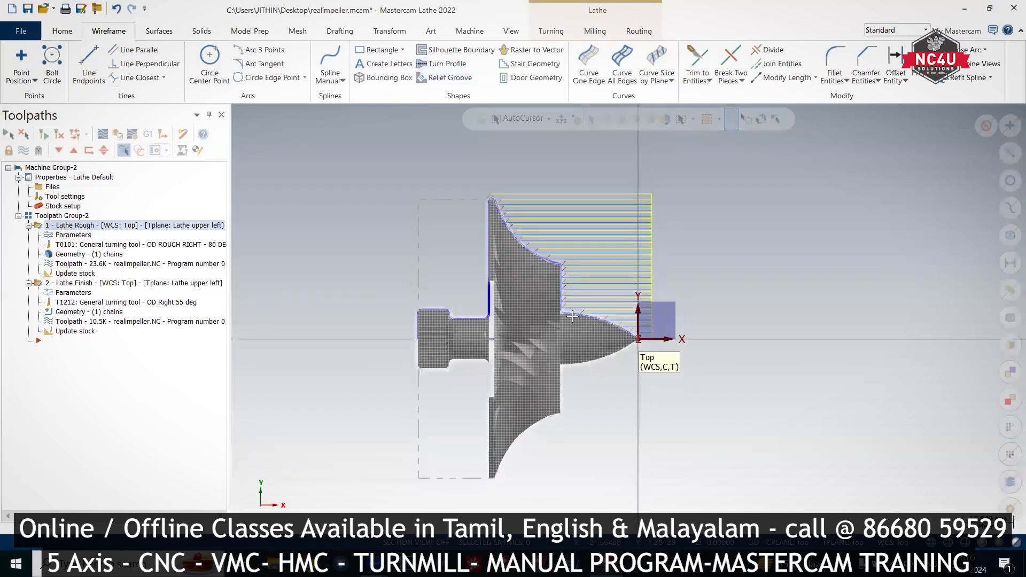
scroll(511, 238, up, 1)
scroll(505, 261, down, 1)
scroll(542, 377, up, 1)
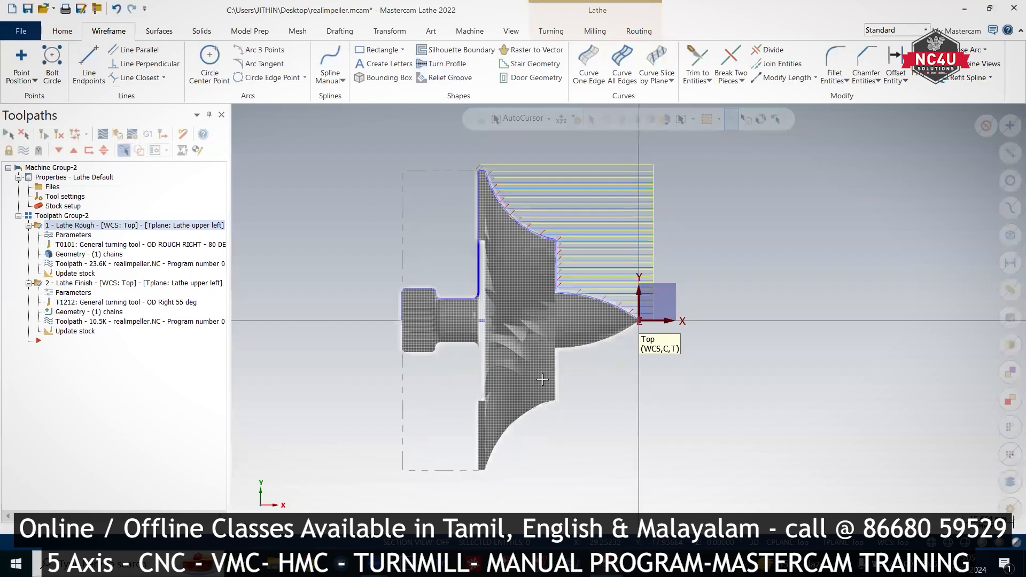